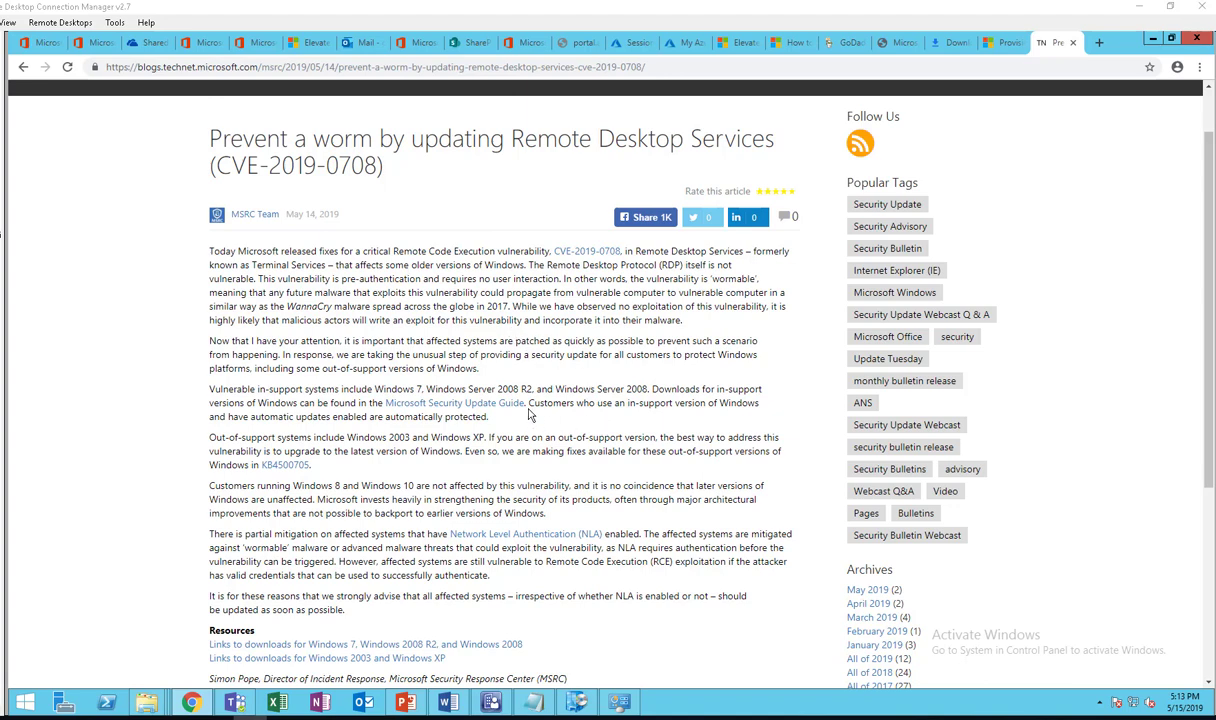
Step: Follow the blog's Windows 7/2008 R2/2008 download link, review the CVE-2019-0708 security updates, and open the Windows 7 32-bit Monthly Rollup download
{"action": "scroll", "coordinate": [537, 429], "scroll_direction": "down", "scroll_amount": 1}
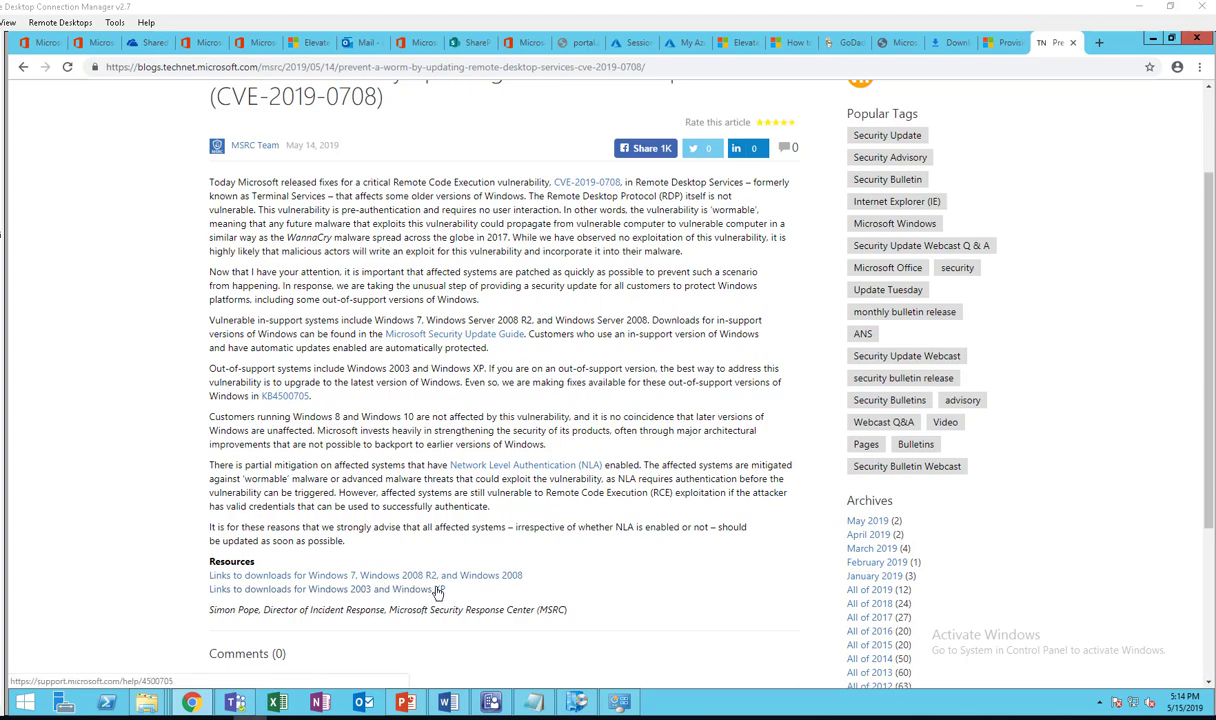
{"action": "left_click", "coordinate": [347, 581]}
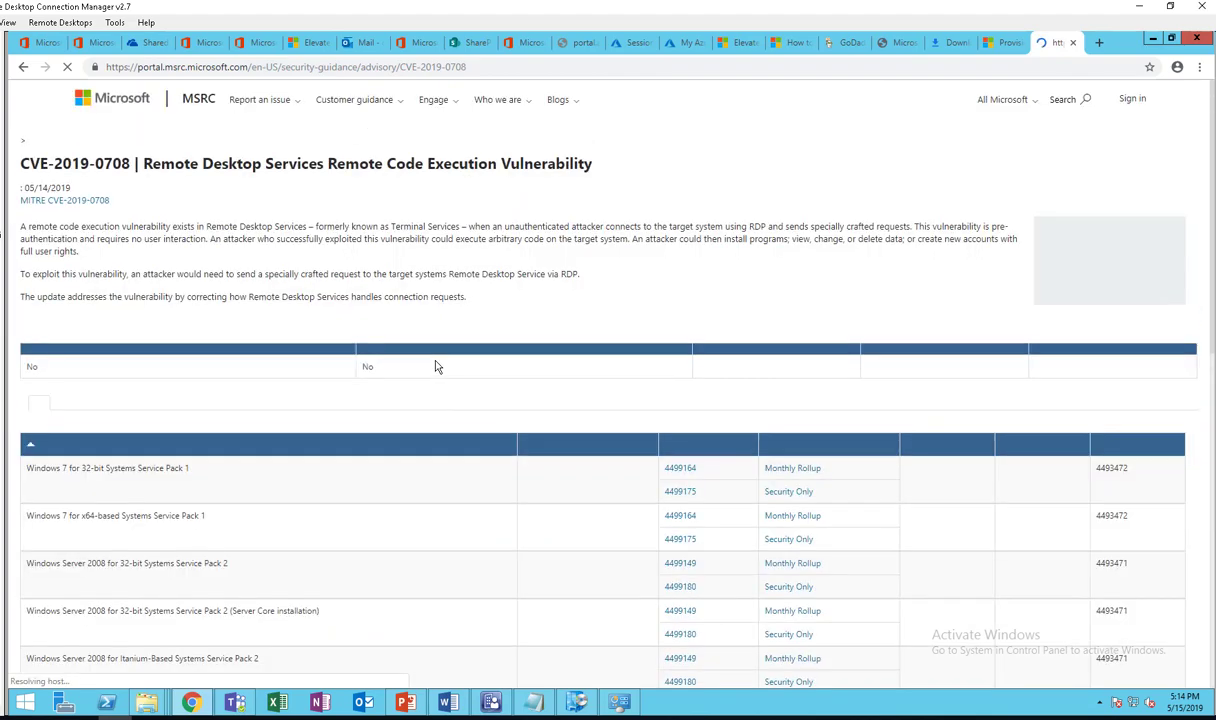
{"action": "scroll", "coordinate": [435, 367], "scroll_direction": "down", "scroll_amount": 5}
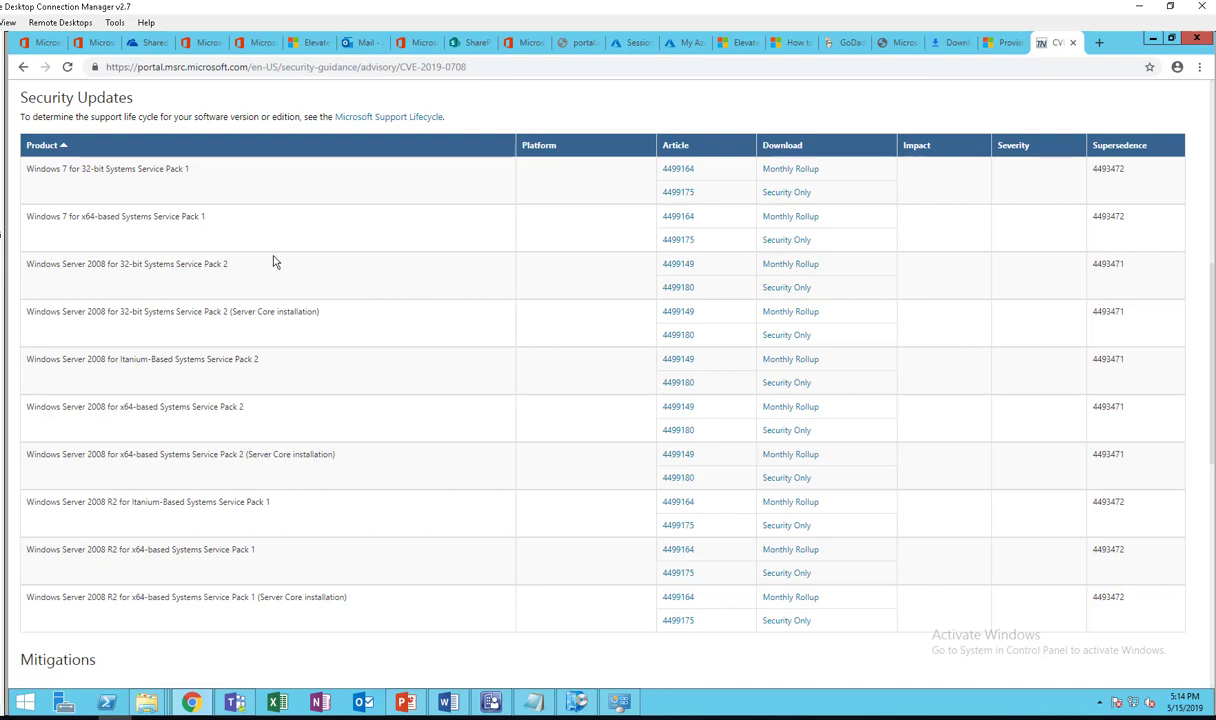
{"action": "scroll", "coordinate": [274, 263], "scroll_direction": "up", "scroll_amount": 2}
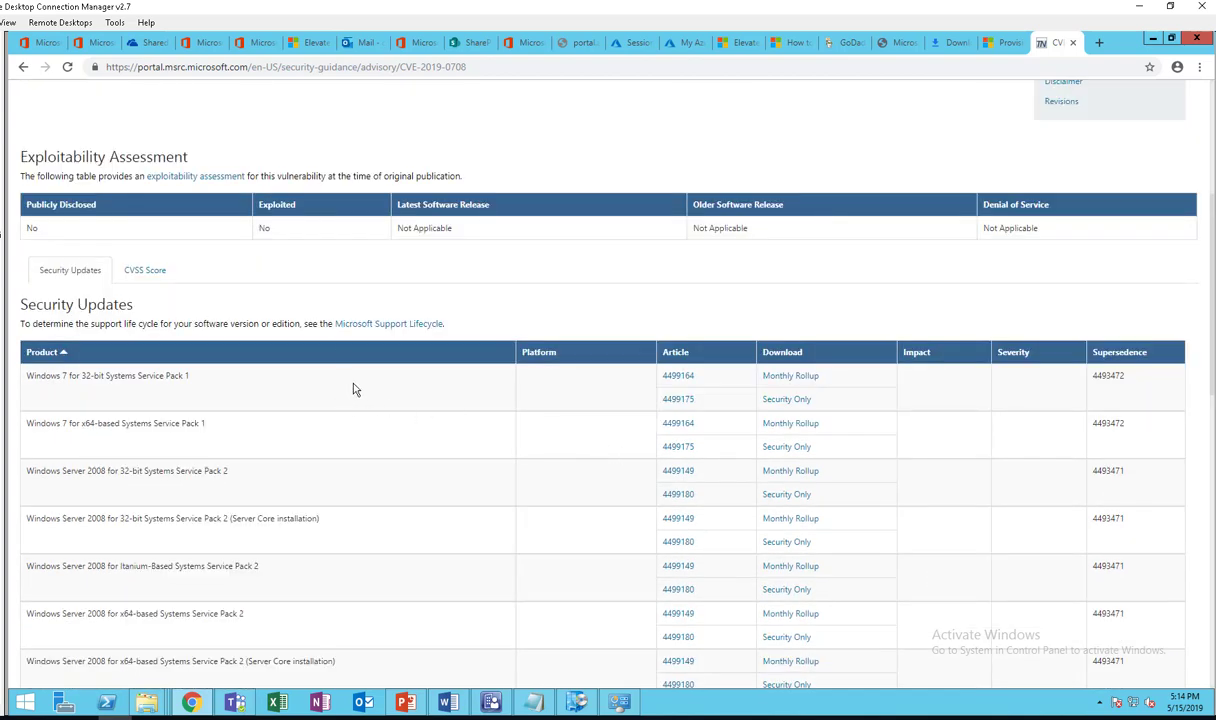
{"action": "scroll", "coordinate": [345, 390], "scroll_direction": "down", "scroll_amount": 1}
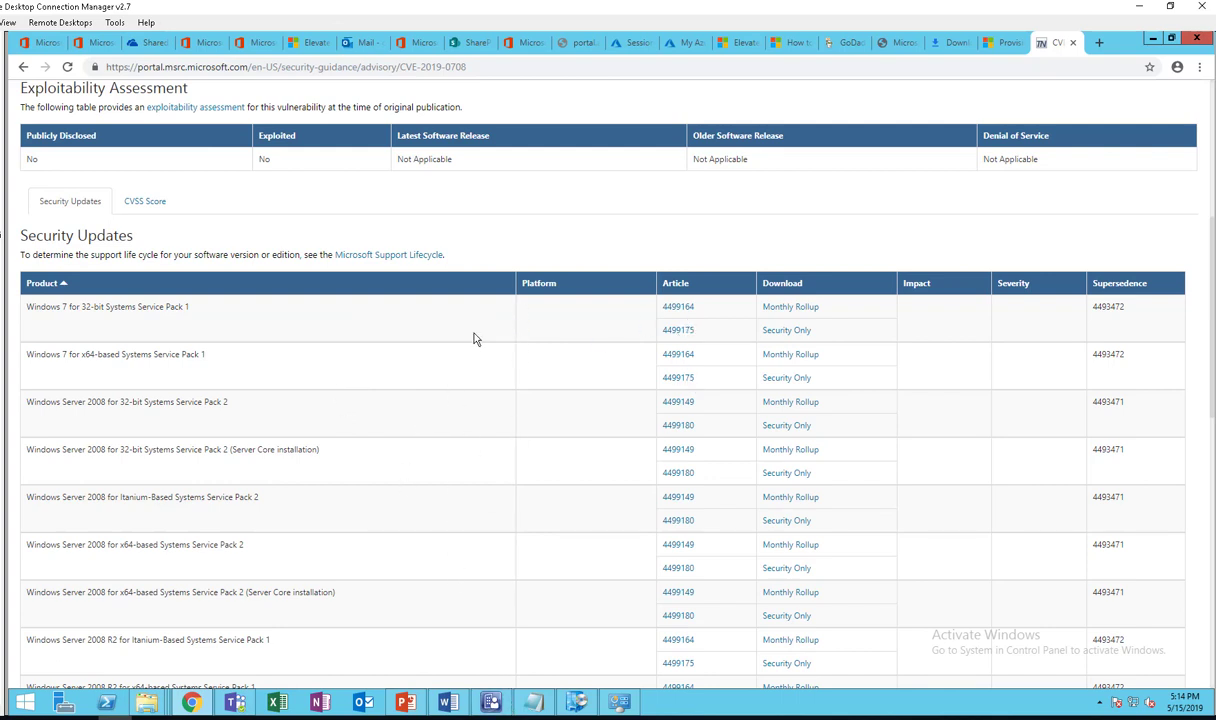
{"action": "scroll", "coordinate": [356, 332], "scroll_direction": "up", "scroll_amount": 5}
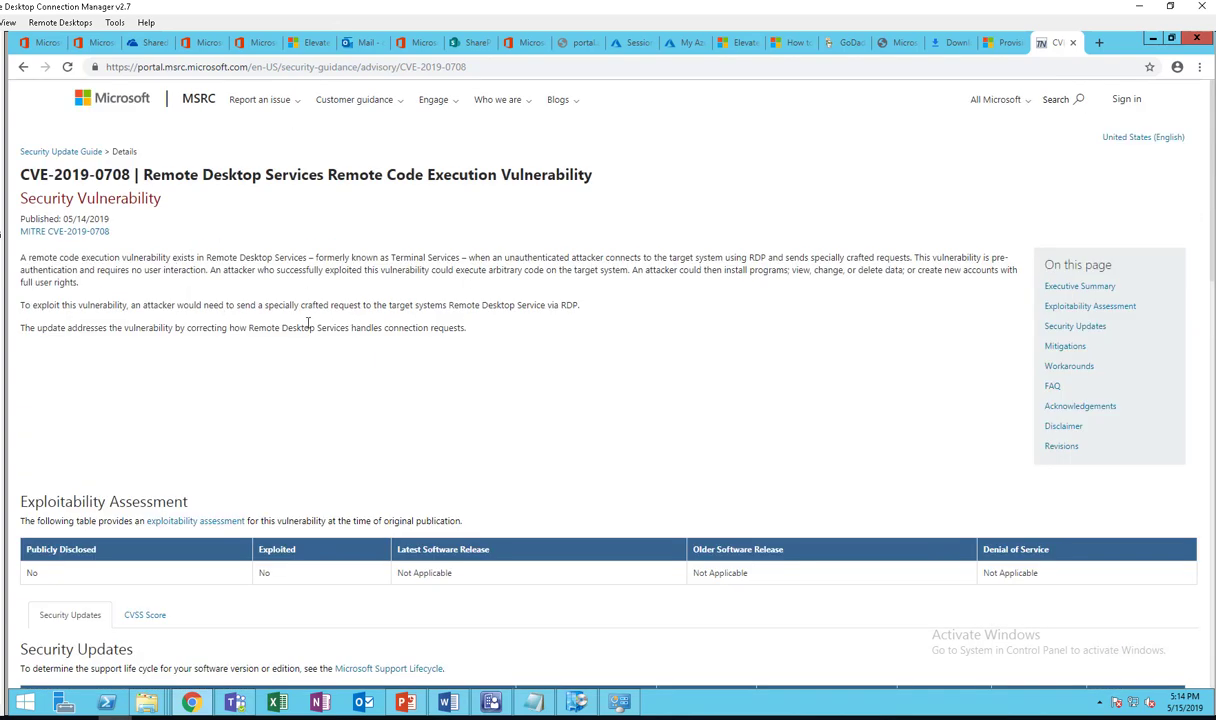
{"action": "scroll", "coordinate": [308, 322], "scroll_direction": "down", "scroll_amount": 2}
{"action": "scroll", "coordinate": [388, 489], "scroll_direction": "down", "scroll_amount": 1}
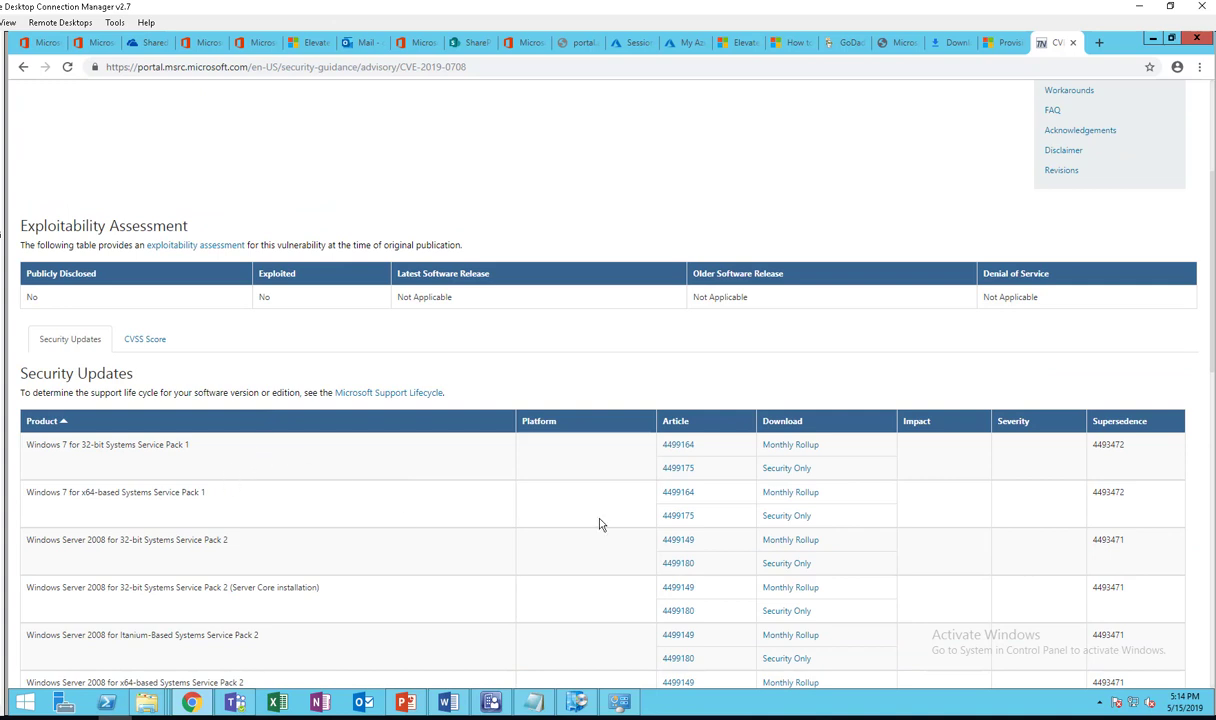
{"action": "left_click", "coordinate": [794, 449]}
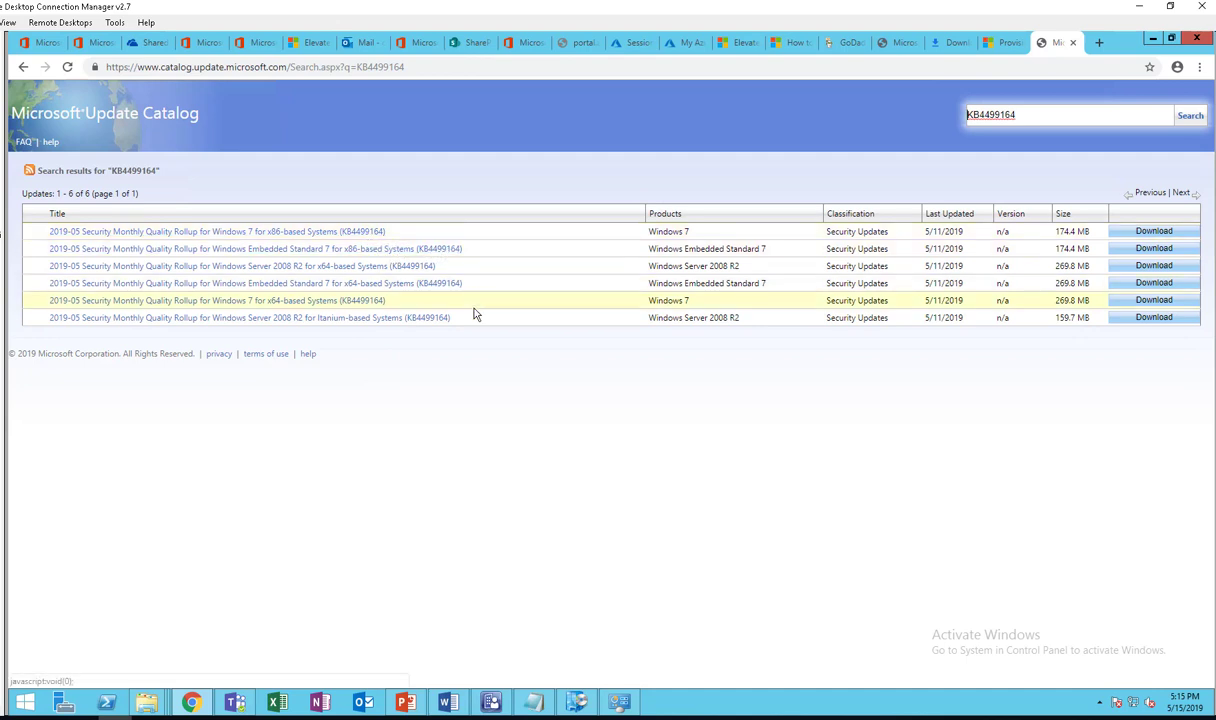
Step: Switch to Configuration Manager and search All Software Updates for KB4499175
{"action": "left_click", "coordinate": [490, 702]}
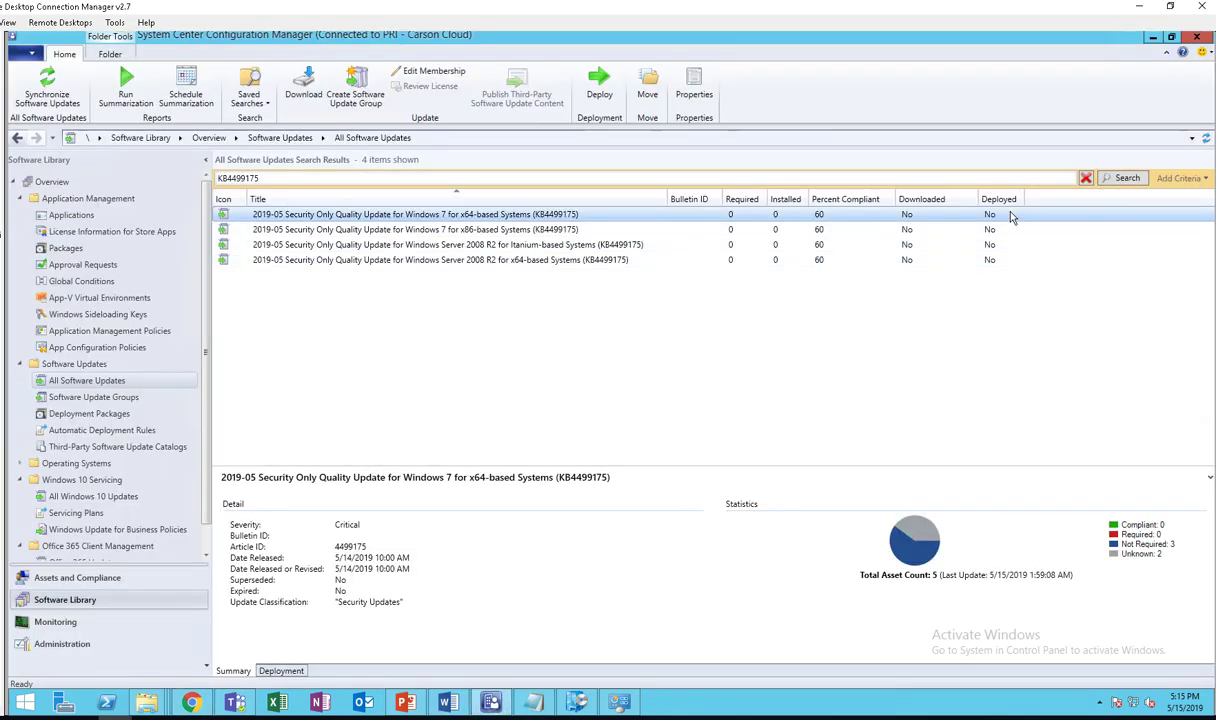
{"action": "left_click", "coordinate": [1127, 178]}
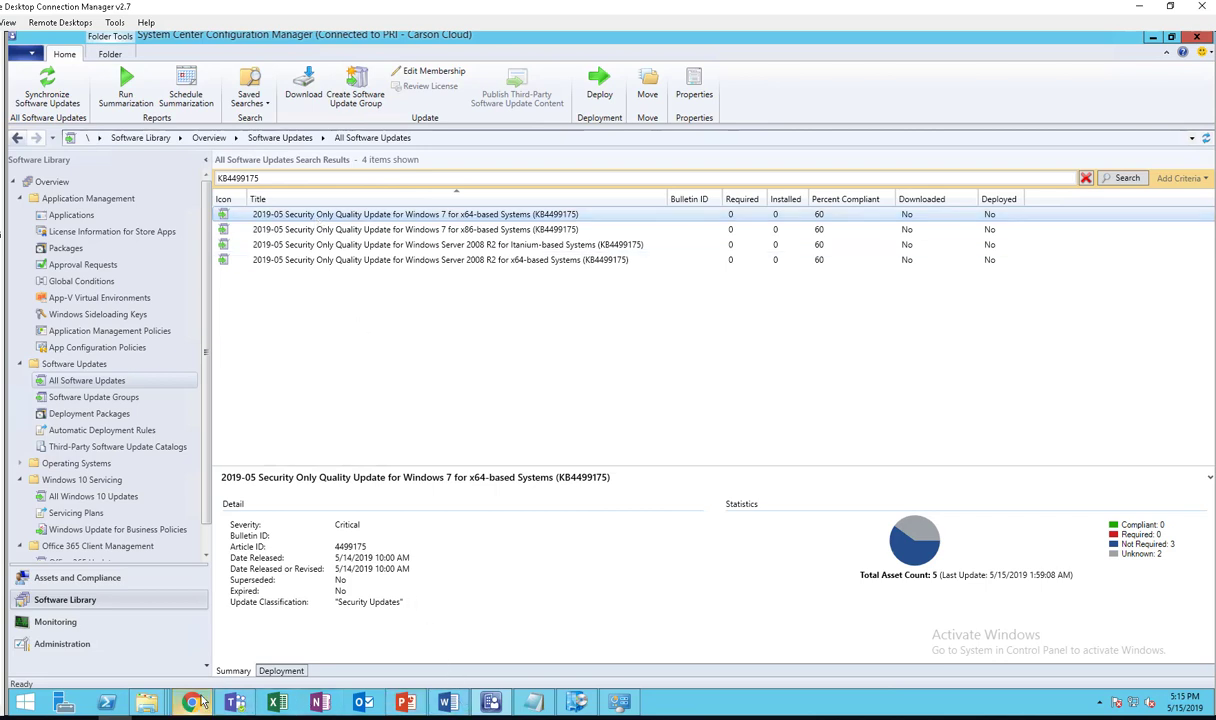
{"action": "mouse_move", "coordinate": [191, 701]}
{"action": "left_click", "coordinate": [175, 651]}
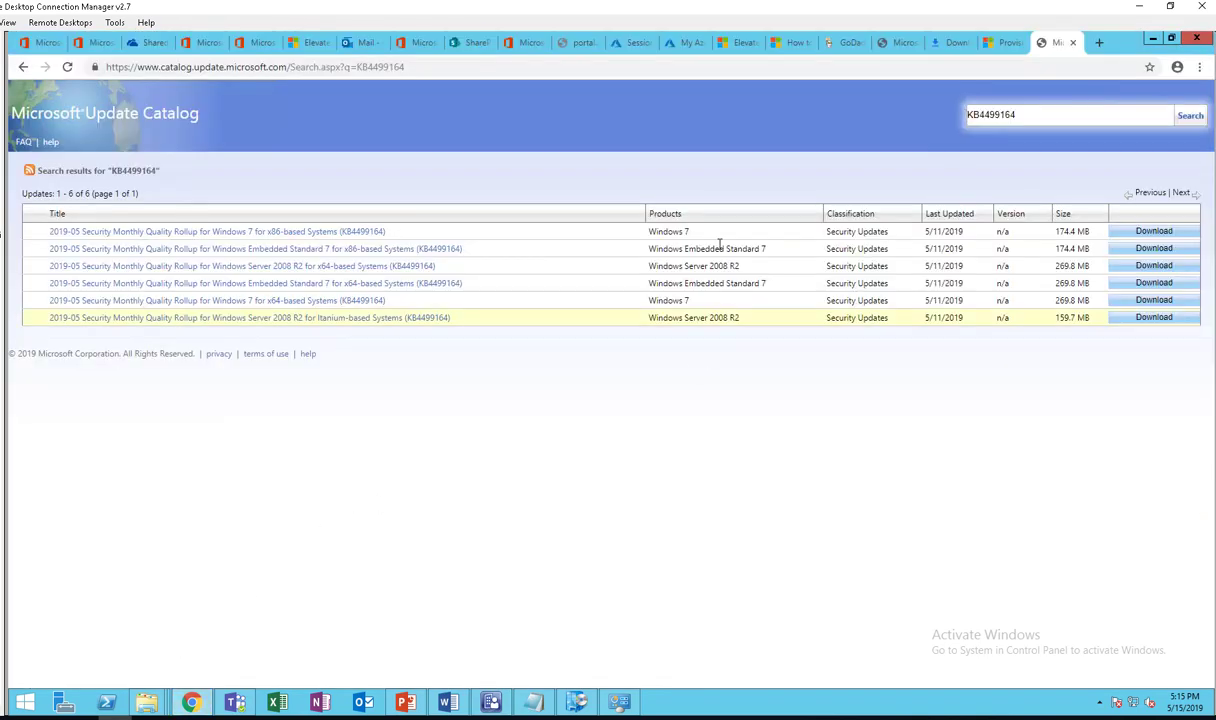
{"action": "left_click", "coordinate": [1003, 42]}
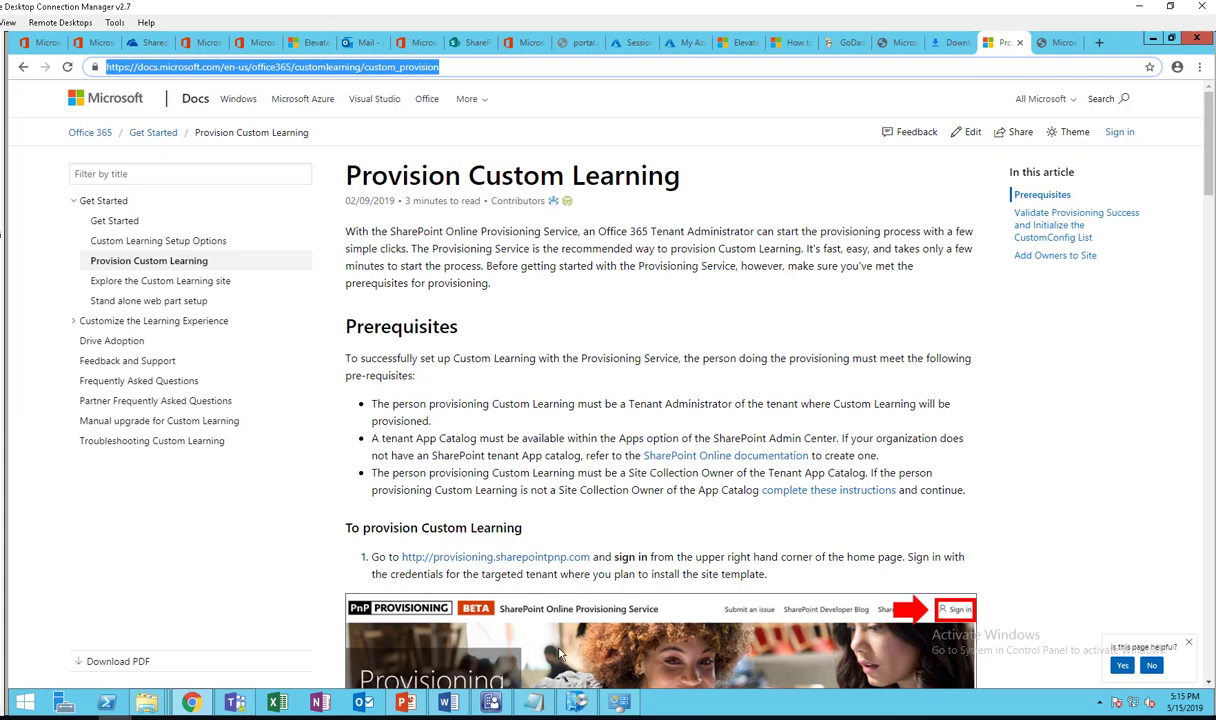
Step: In Configuration Manager, start the download of all four KB4499175 updates into a new deployment package named KB4499175
{"action": "left_click", "coordinate": [495, 701]}
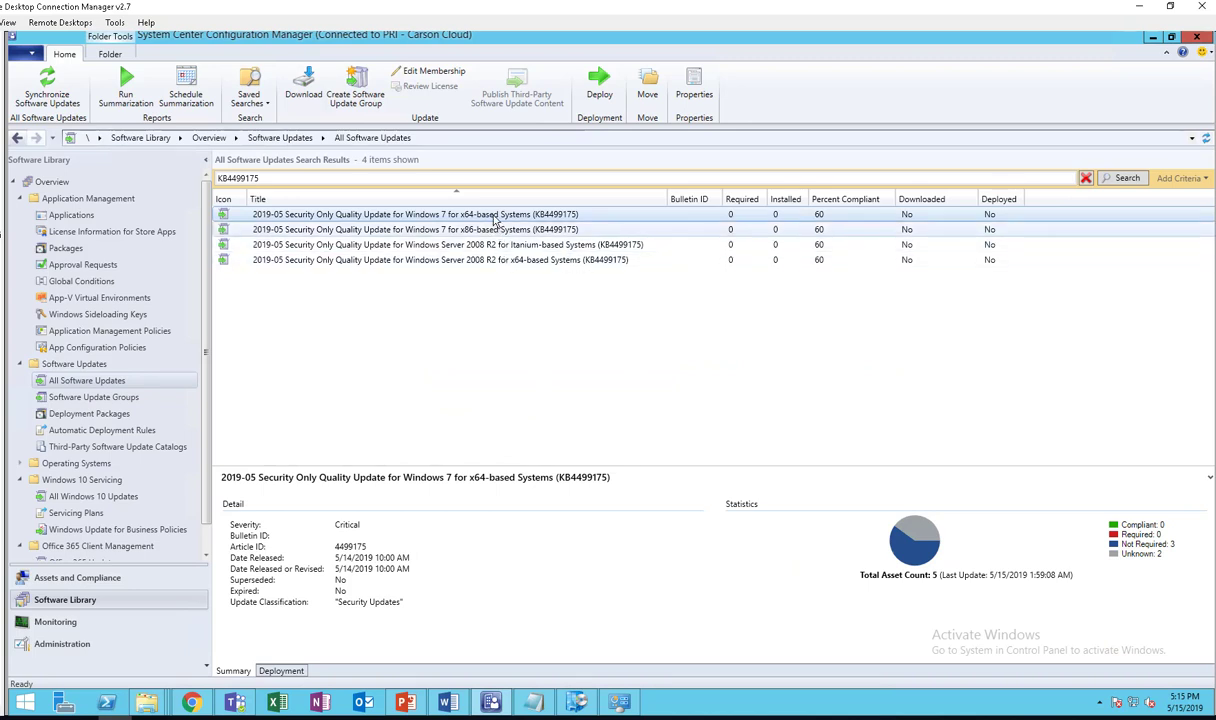
{"action": "left_click", "coordinate": [503, 261], "text": "shift"}
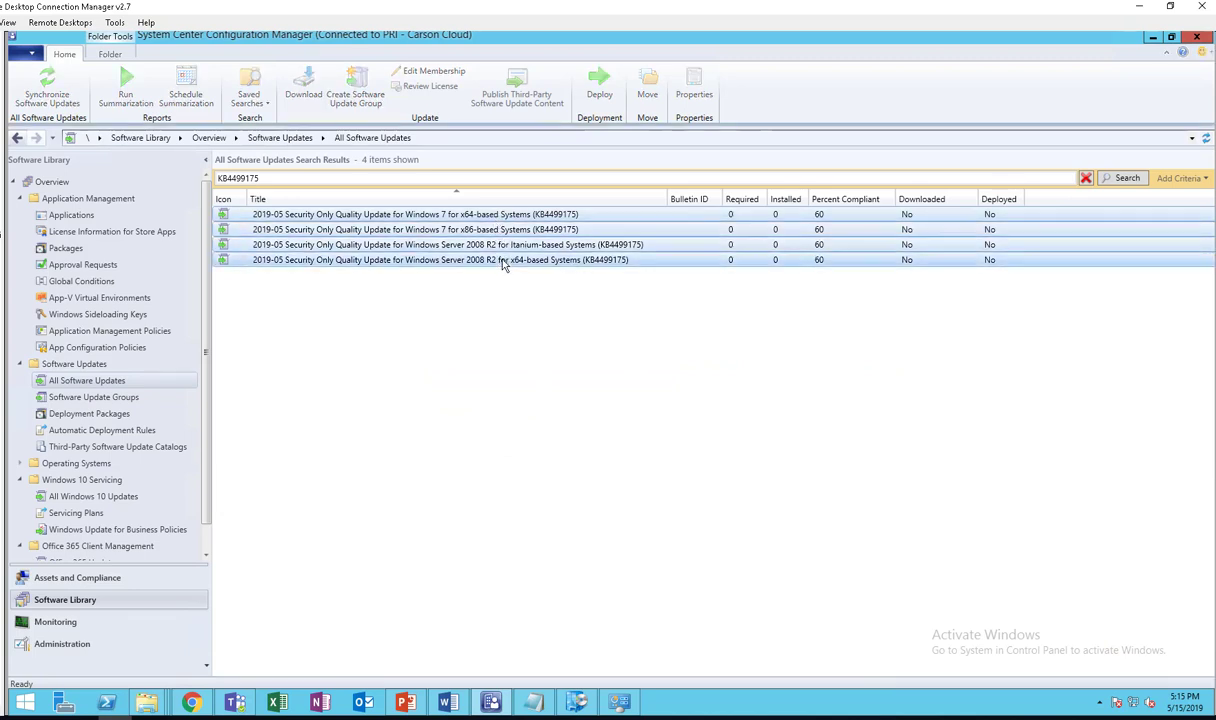
{"action": "right_click", "coordinate": [503, 263]}
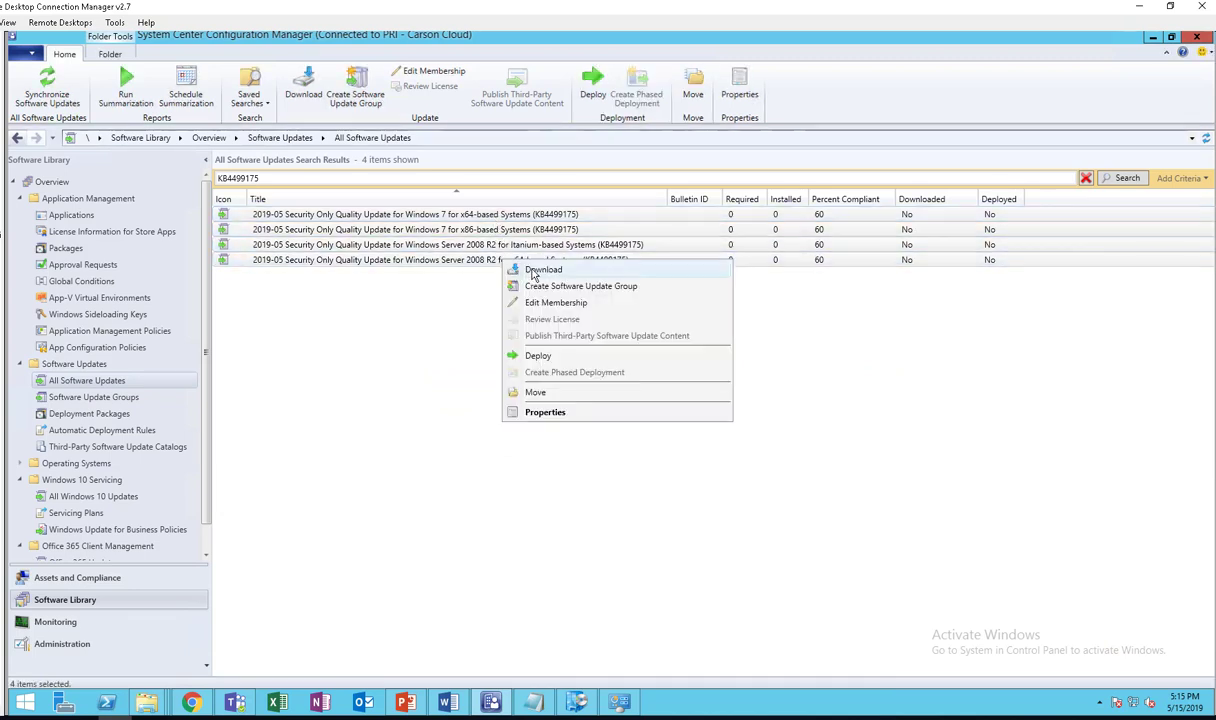
{"action": "left_click", "coordinate": [535, 272]}
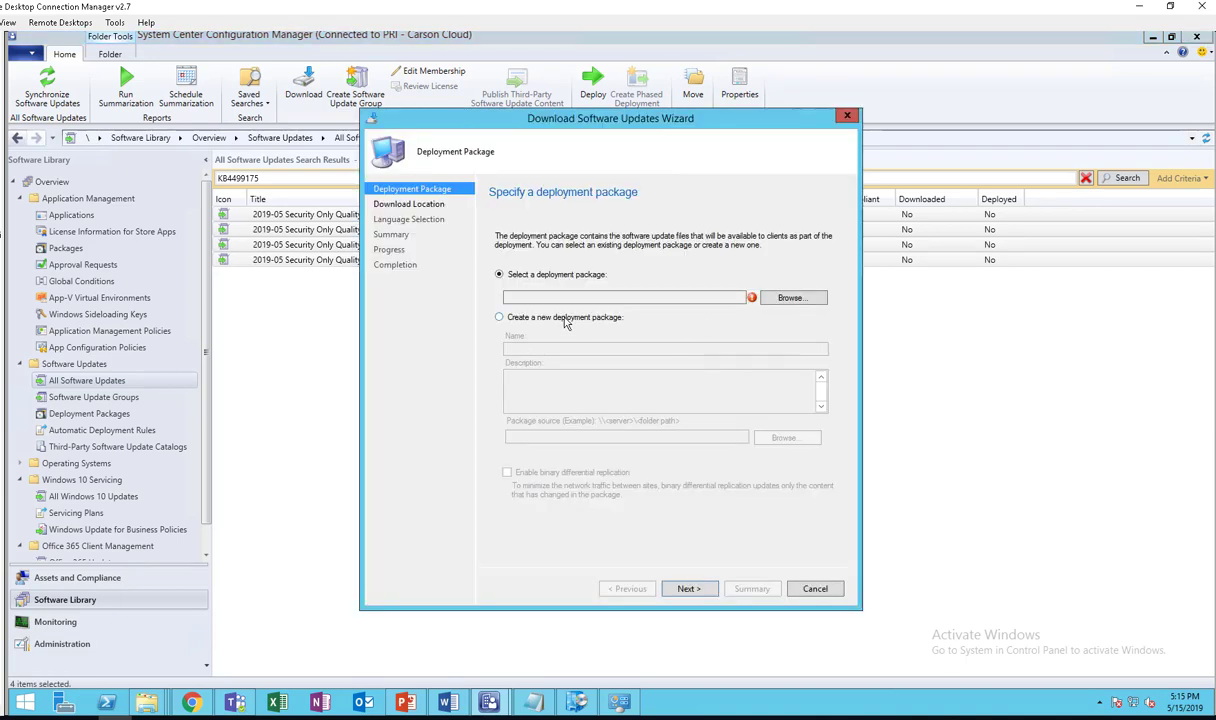
{"action": "left_click", "coordinate": [564, 318]}
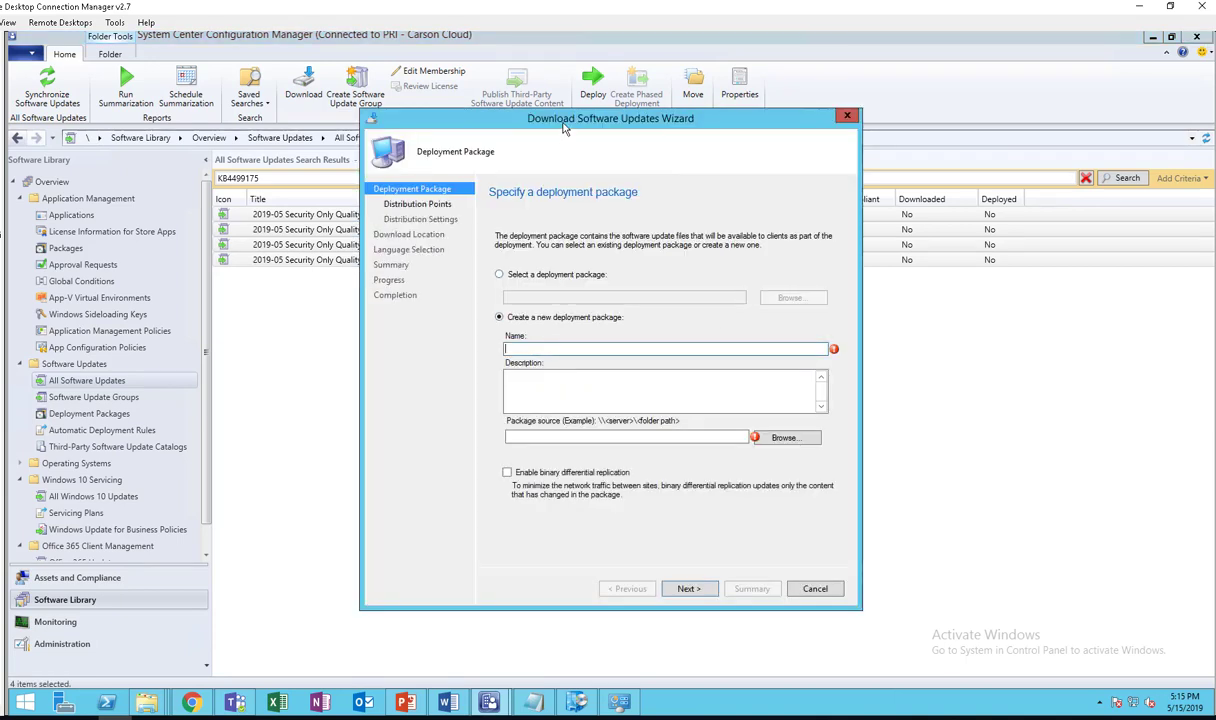
{"action": "left_click_drag", "start_coordinate": [537, 120], "coordinate": [710, 228]}
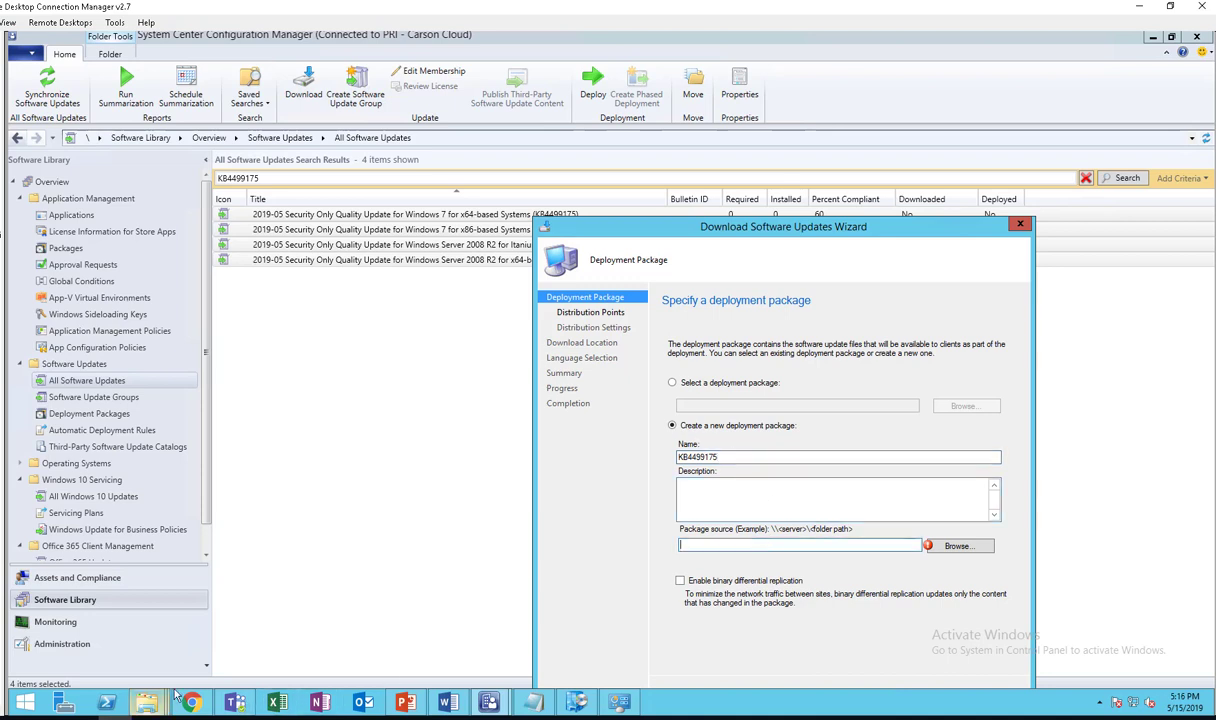
Step: Create a new folder in the SCCMSource\Updates network folder, named with the copied blog address
{"action": "mouse_move", "coordinate": [148, 703]}
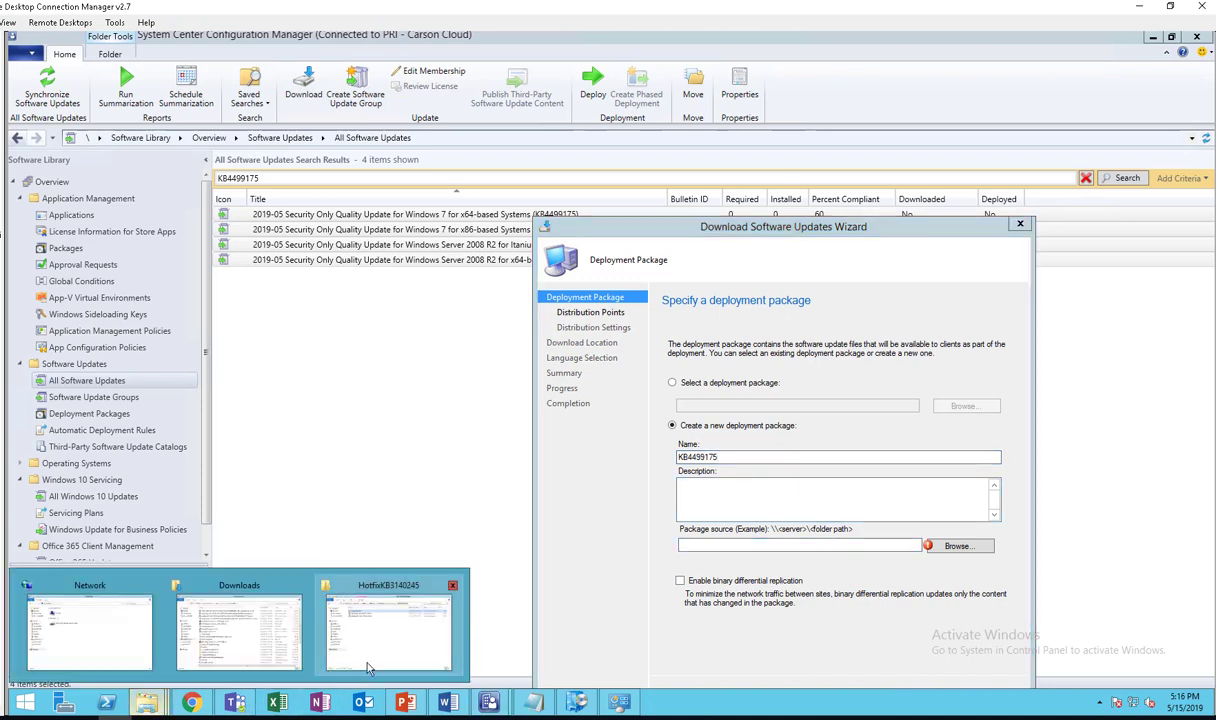
{"action": "left_click", "coordinate": [392, 616]}
{"action": "left_click", "coordinate": [639, 280]}
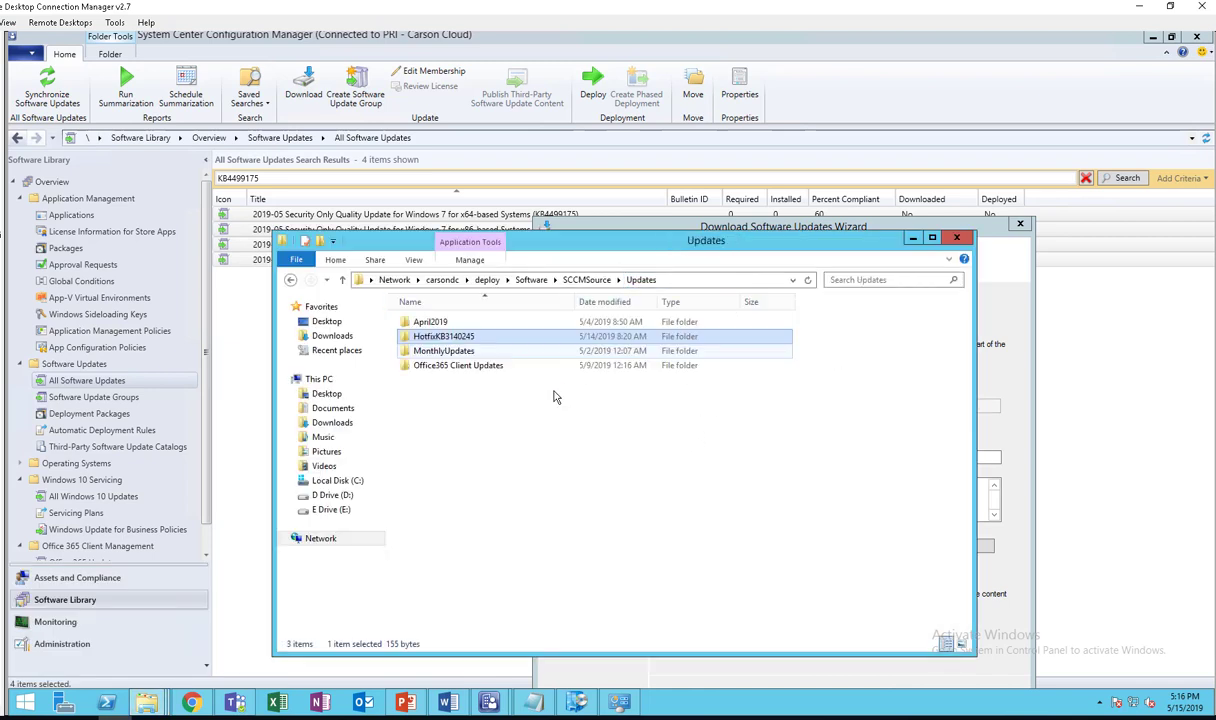
{"action": "right_click", "coordinate": [445, 424]}
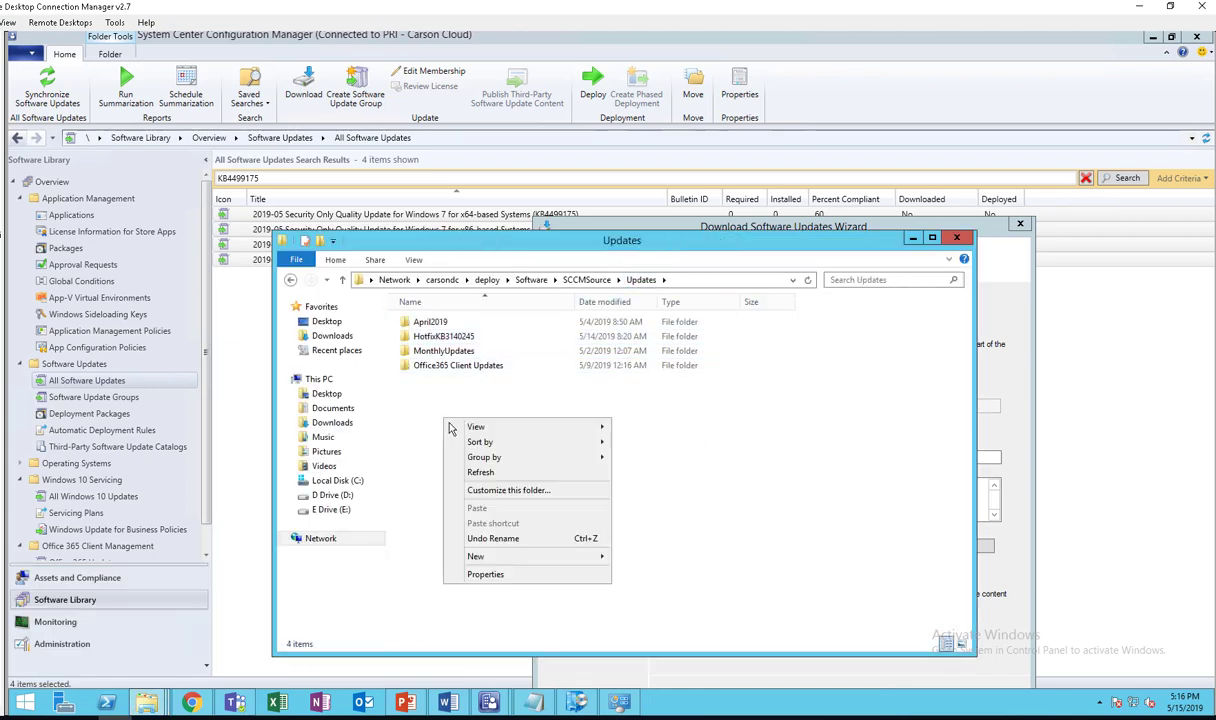
{"action": "mouse_move", "coordinate": [517, 557]}
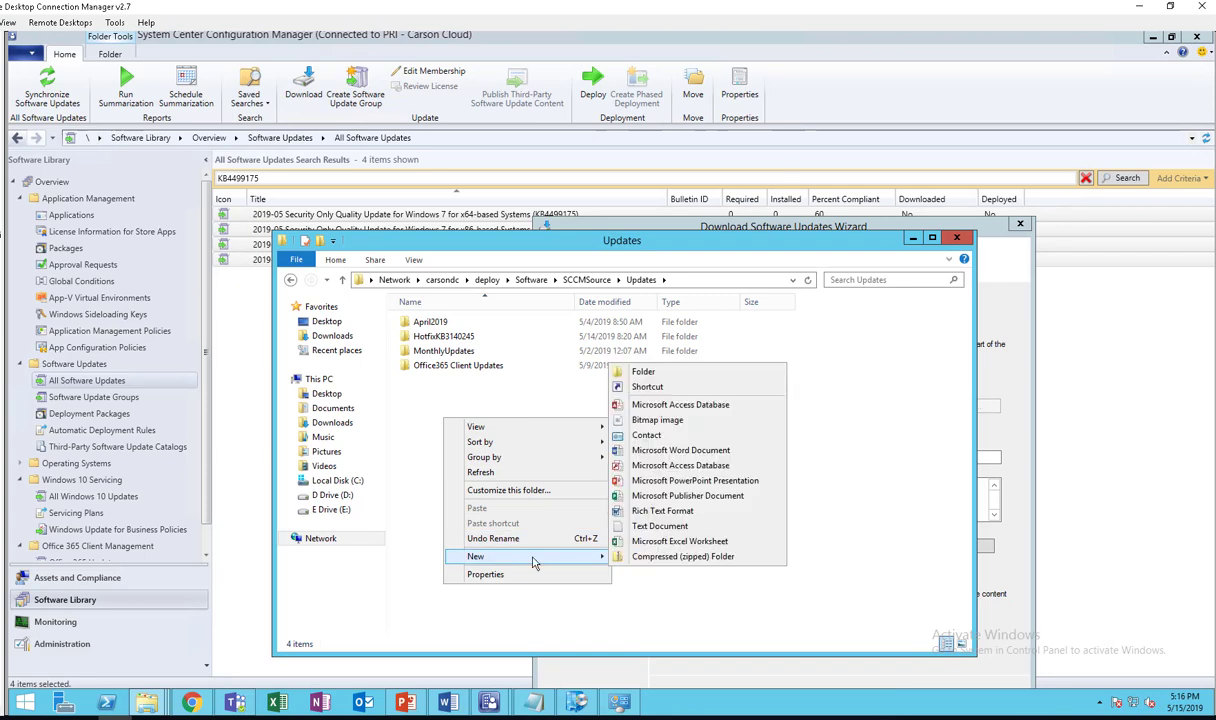
{"action": "left_click", "coordinate": [640, 353]}
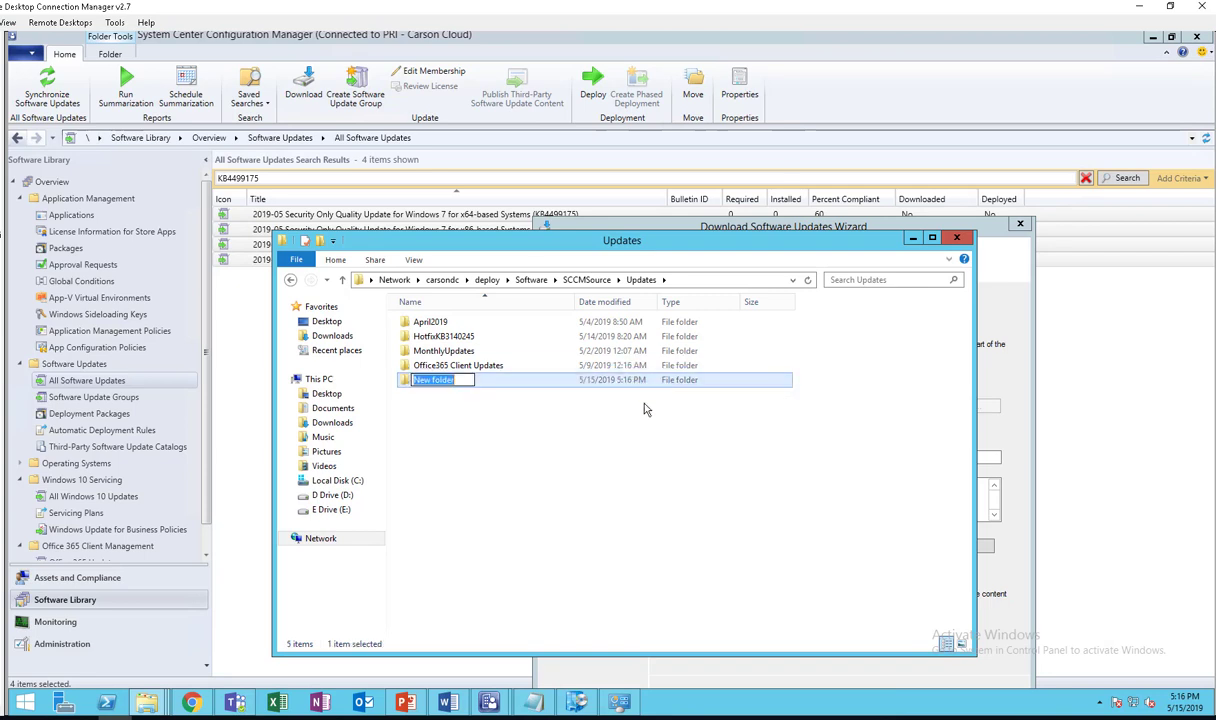
{"action": "type", "text": "httpsblogs.technet.microsoft.commsrc20190514prevent-a-worm-by-updating-remote-desktop-services-cve-2019-0708"}
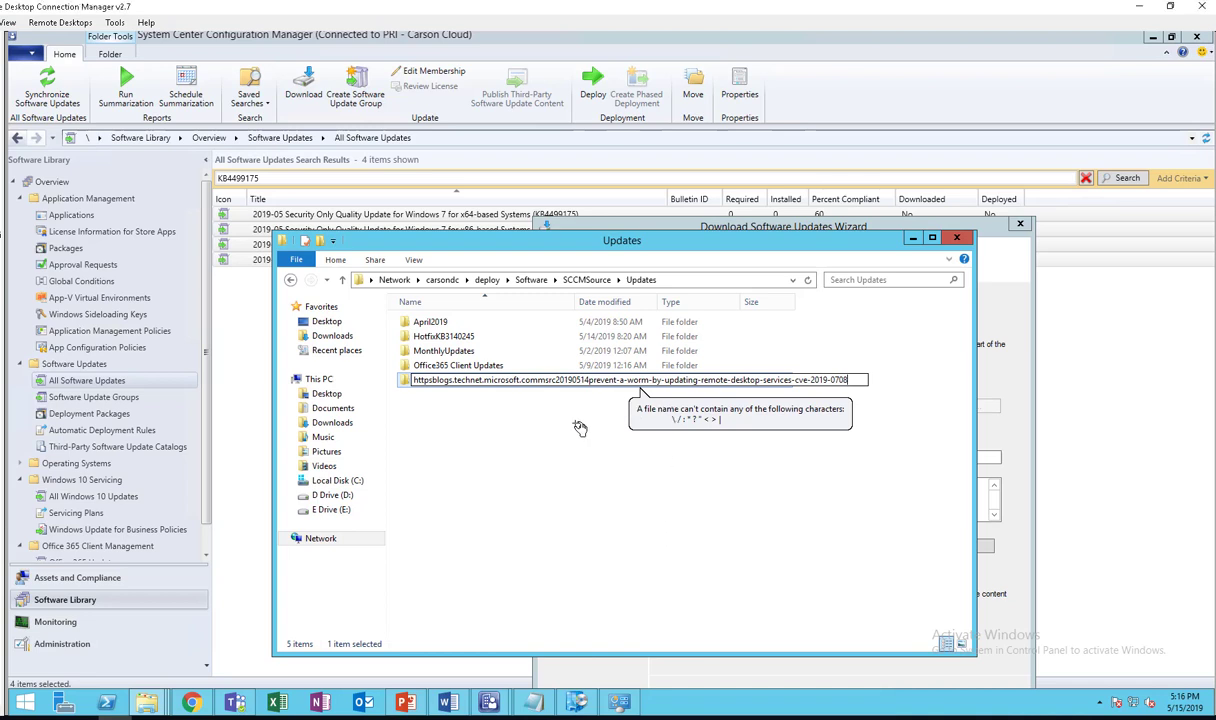
{"action": "left_click", "coordinate": [630, 451]}
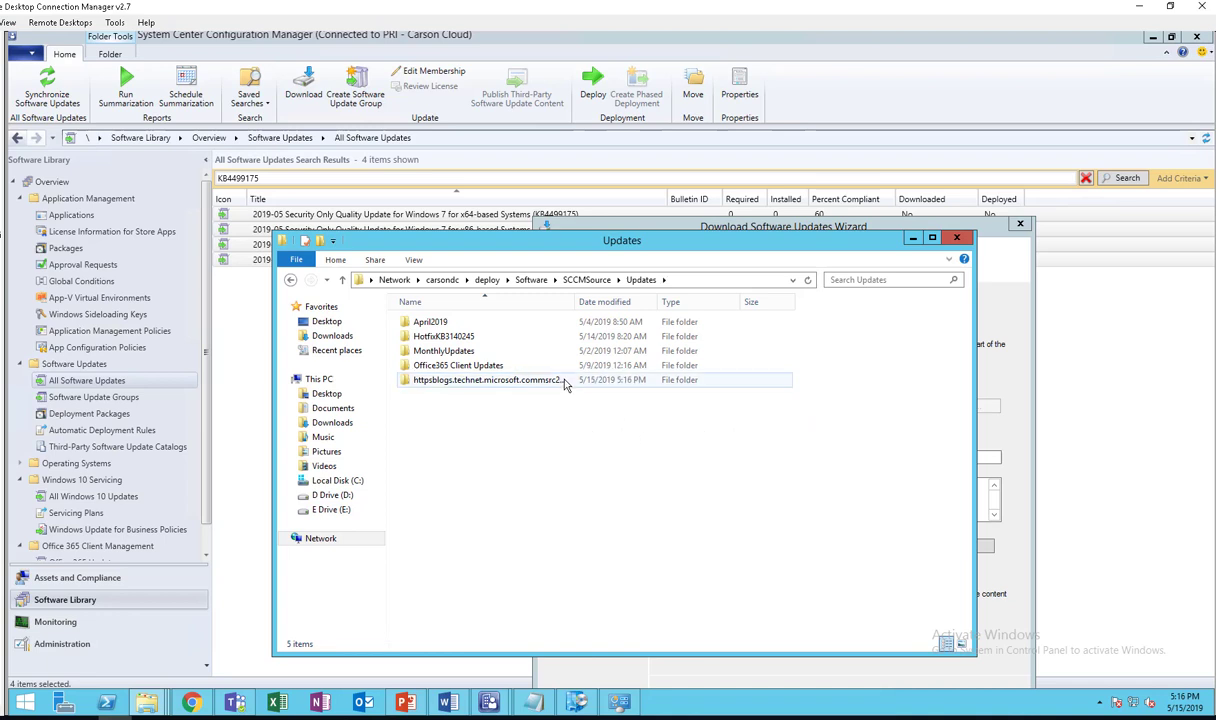
Step: Copy the deployment package name and rename the new Updates folder to KB4499175
{"action": "left_click", "coordinate": [780, 229]}
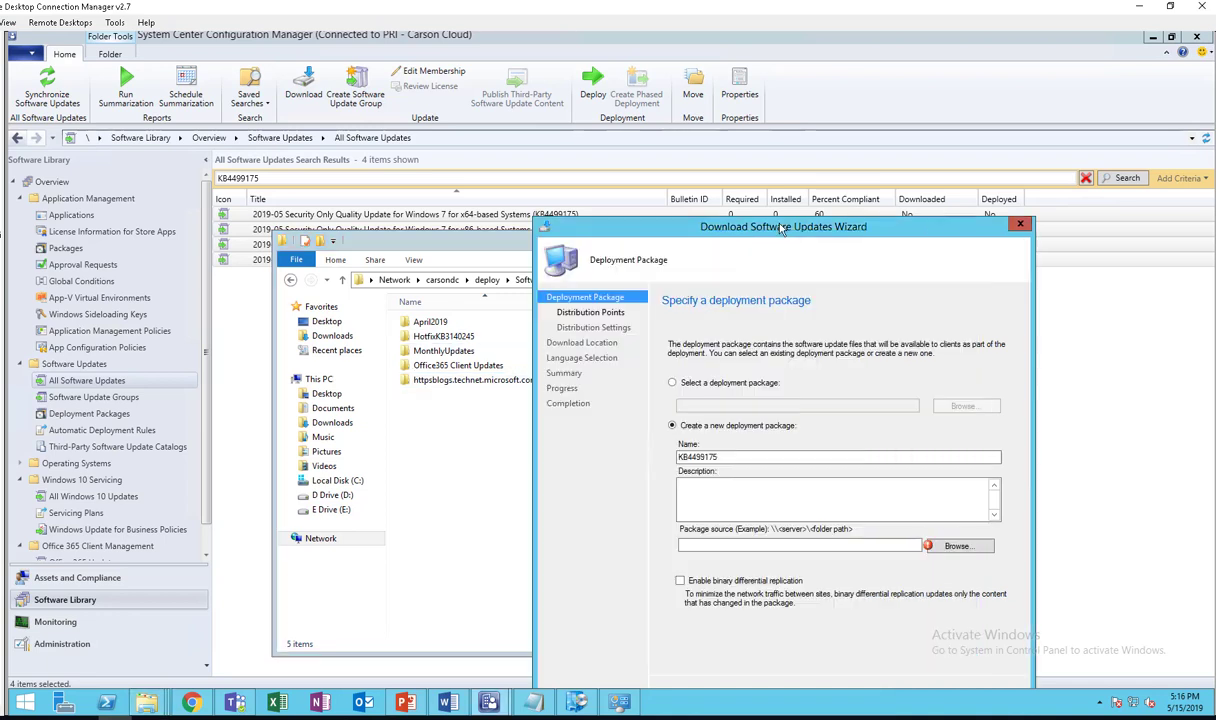
{"action": "double_click", "coordinate": [740, 457]}
{"action": "key", "text": "ctrl+c"}
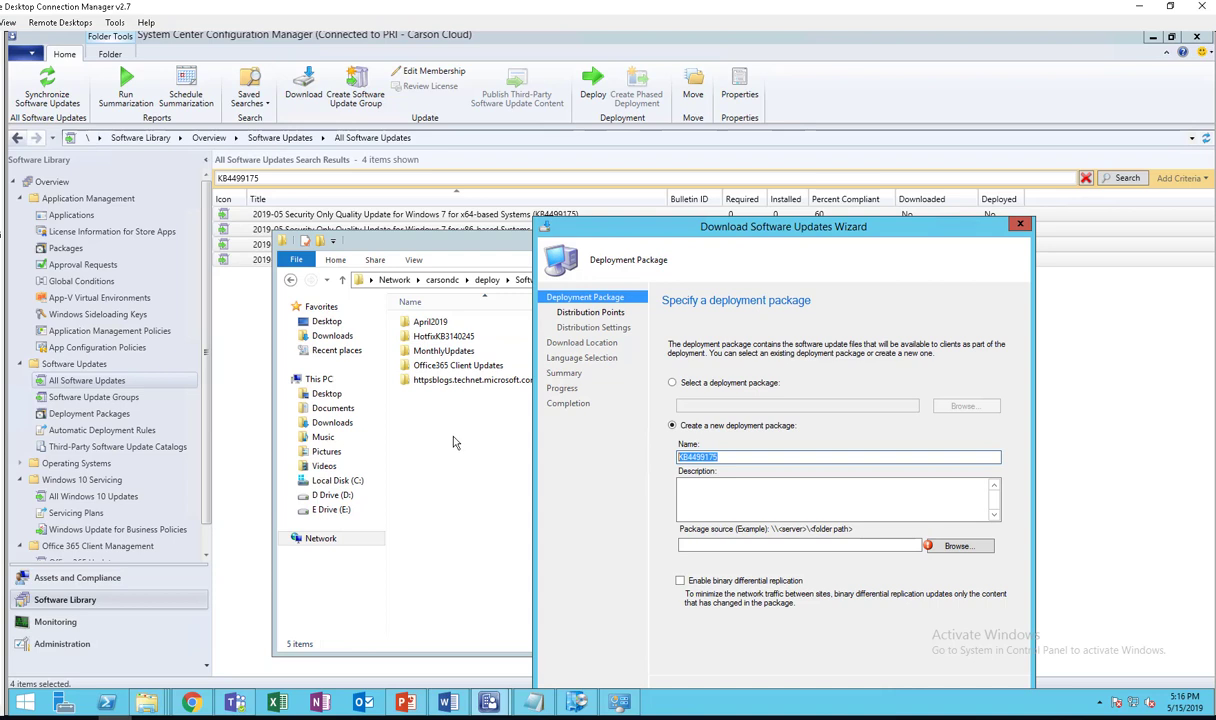
{"action": "left_click", "coordinate": [453, 440]}
{"action": "left_click", "coordinate": [456, 382]}
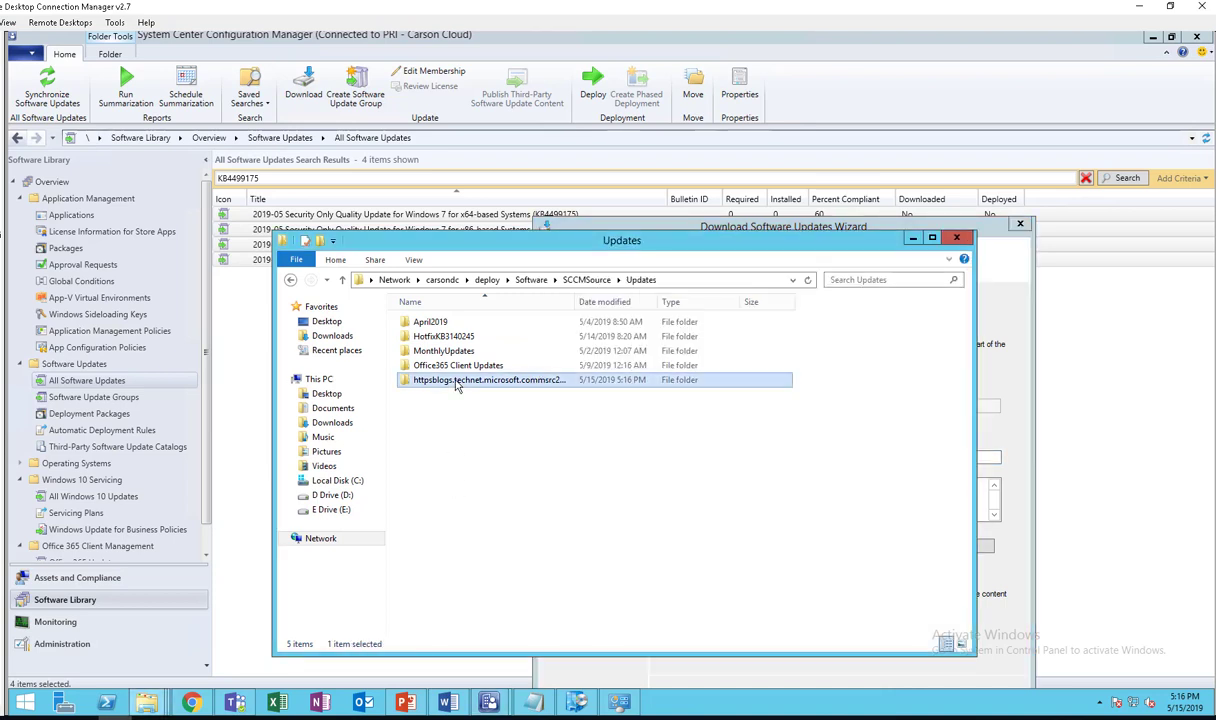
{"action": "right_click", "coordinate": [456, 386]}
{"action": "left_click", "coordinate": [466, 512]}
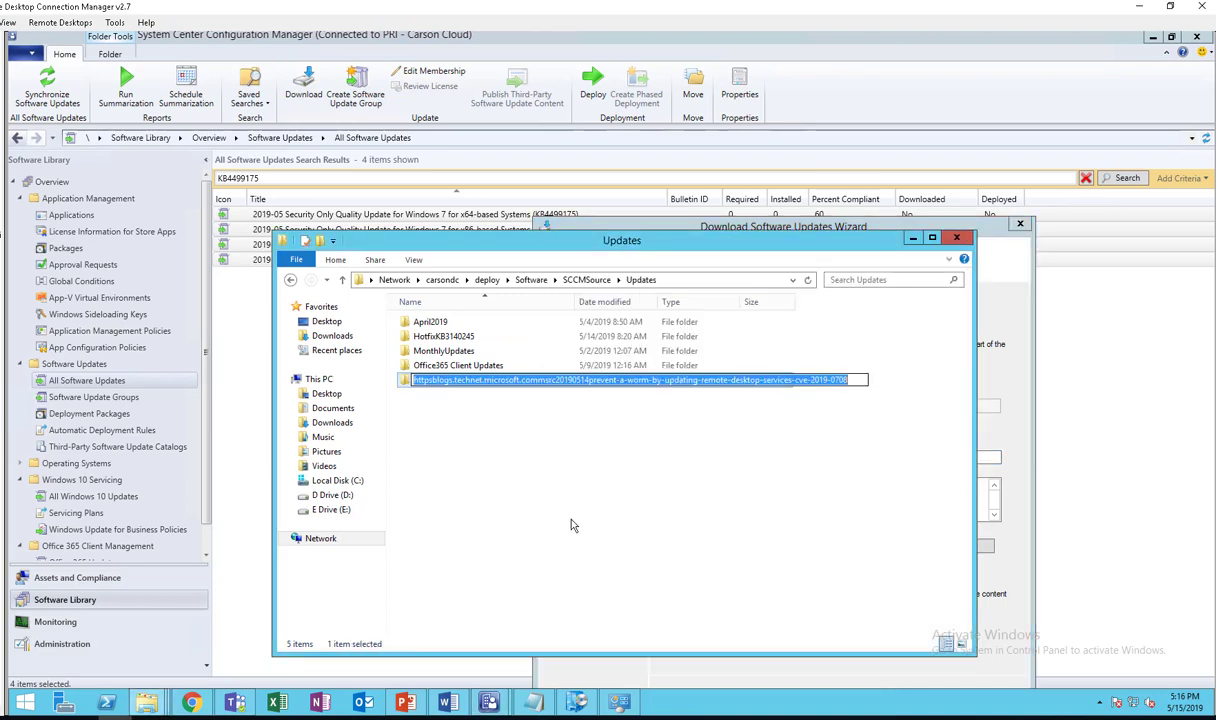
{"action": "key", "text": "ctrl+v"}
{"action": "key", "text": "Return"}
Step: Set the package source to \\carsondc\deploy\Software\SCCMSource\Updates\KB4499175 and continue to the distribution points
{"action": "double_click", "coordinate": [428, 380]}
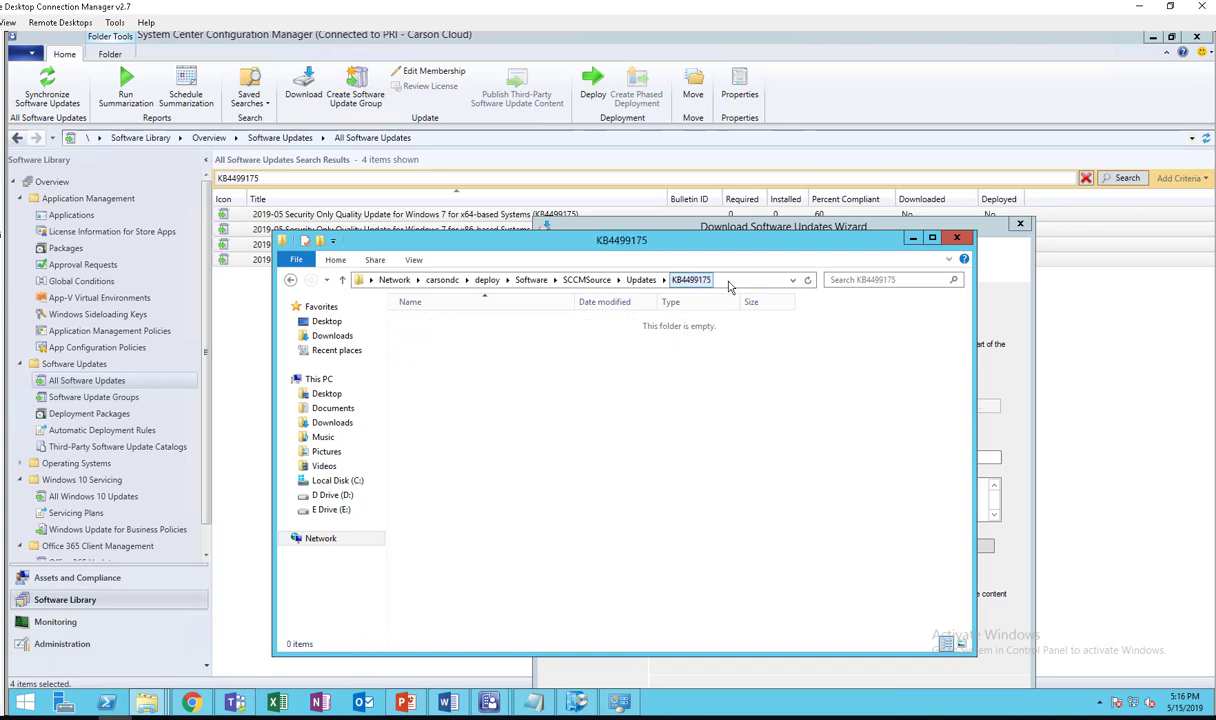
{"action": "left_click", "coordinate": [735, 281]}
{"action": "key", "text": "ctrl+c"}
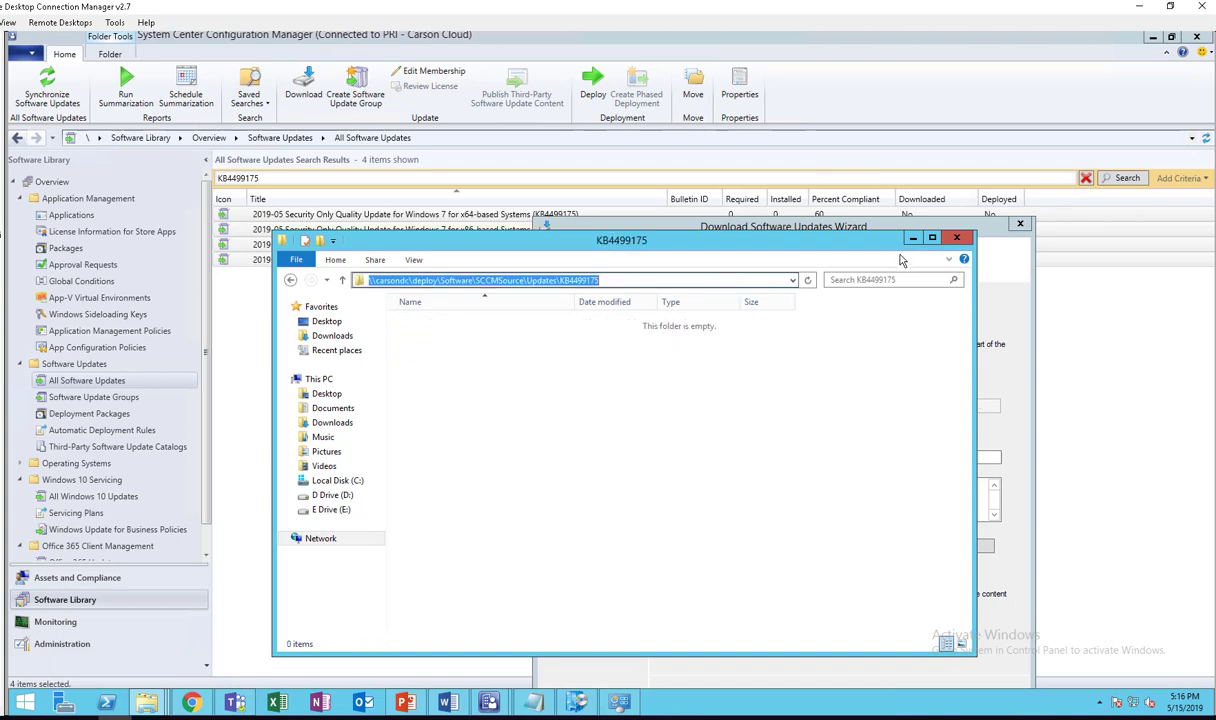
{"action": "key", "text": "alt+F4"}
{"action": "left_click", "coordinate": [828, 546]}
{"action": "key", "text": "ctrl+v"}
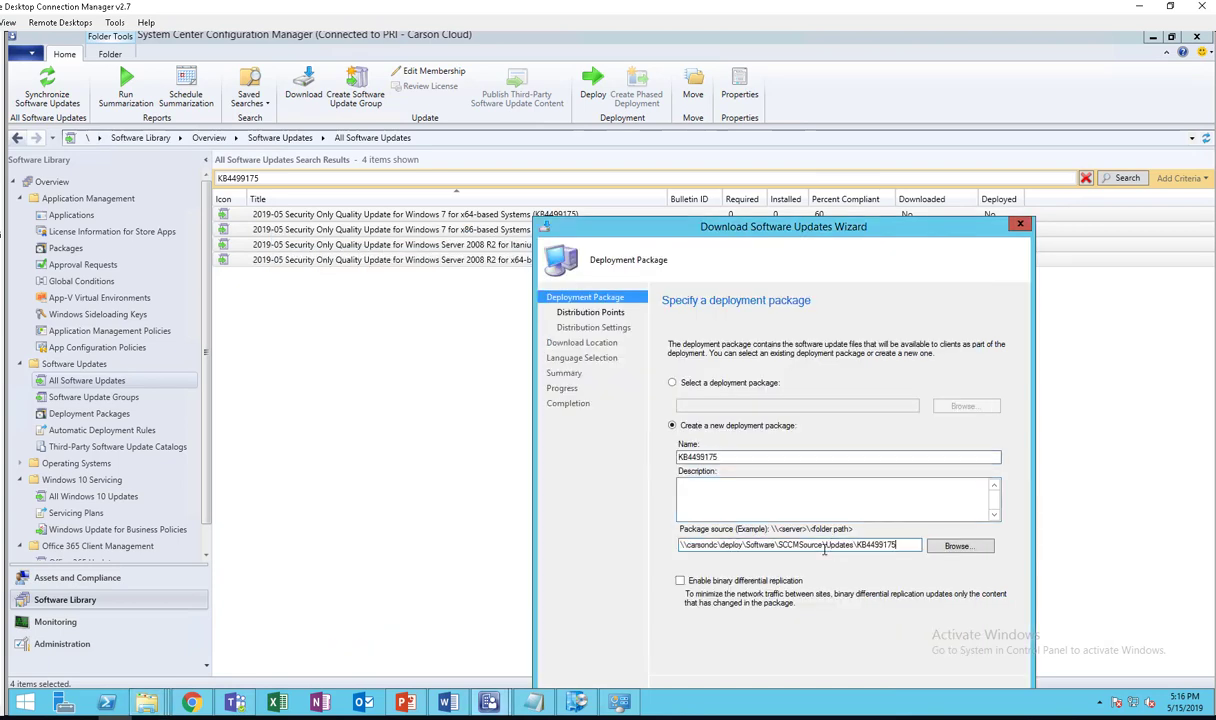
{"action": "left_click_drag", "start_coordinate": [766, 226], "coordinate": [717, 137]}
{"action": "left_click", "coordinate": [811, 608]}
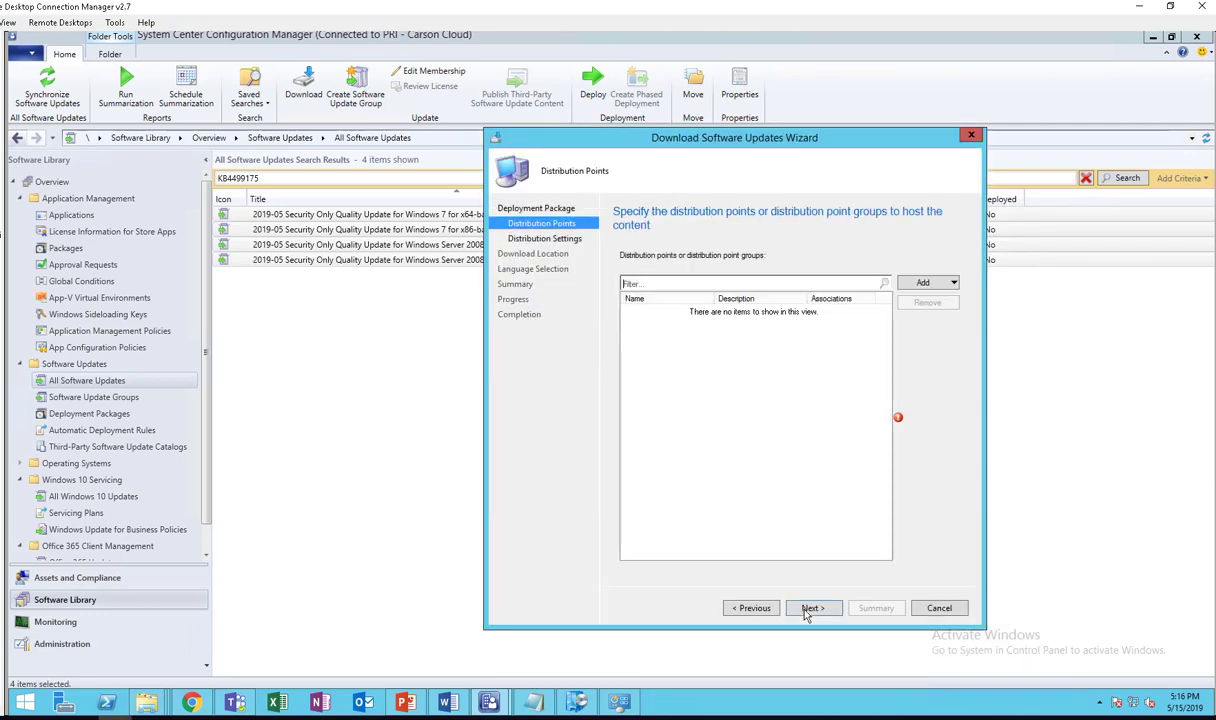
Step: Add CARSONSCCM.CARSONCLOUD.LOCAL as the distribution point hosting the package content and continue to the distribution settings
{"action": "left_click", "coordinate": [924, 284]}
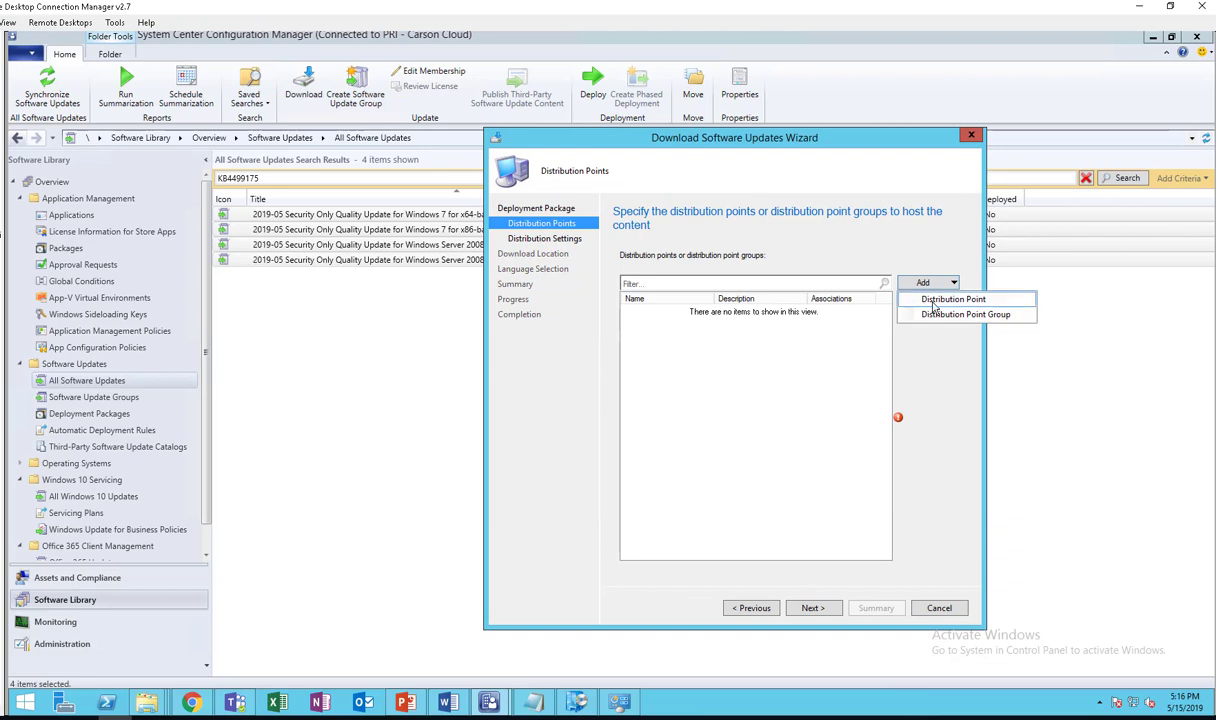
{"action": "left_click", "coordinate": [930, 300]}
{"action": "left_click", "coordinate": [428, 304]}
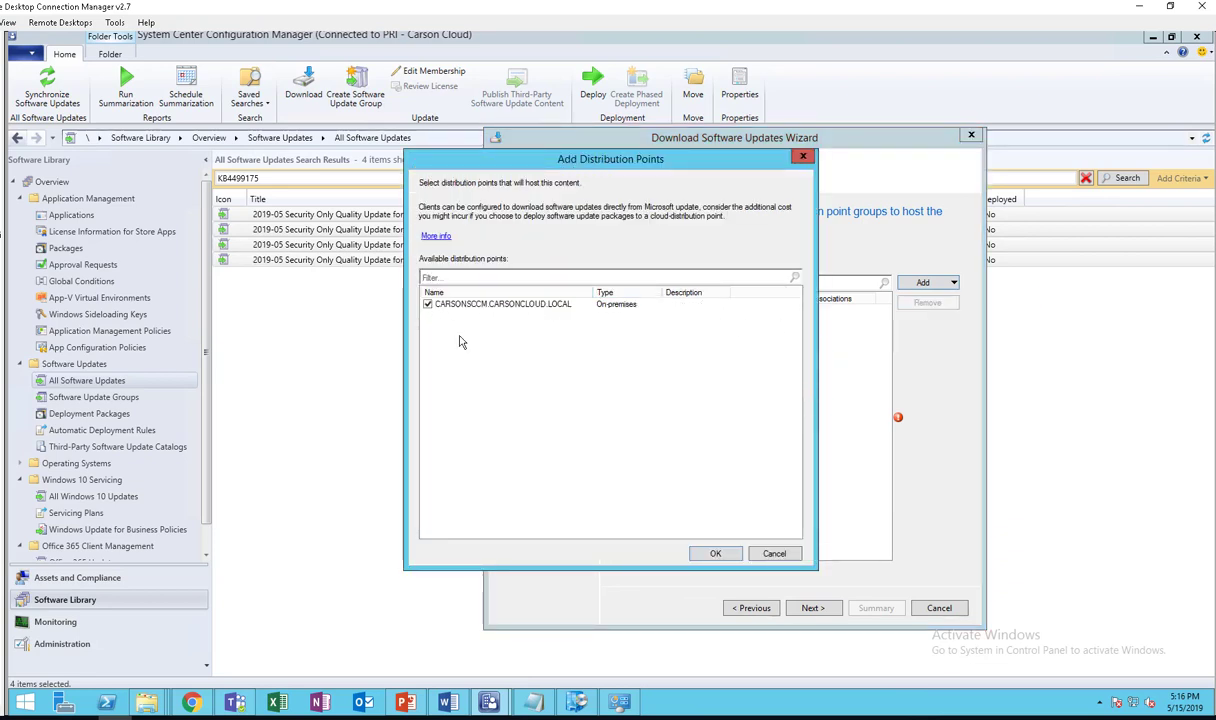
{"action": "left_click", "coordinate": [713, 552]}
{"action": "left_click", "coordinate": [811, 609]}
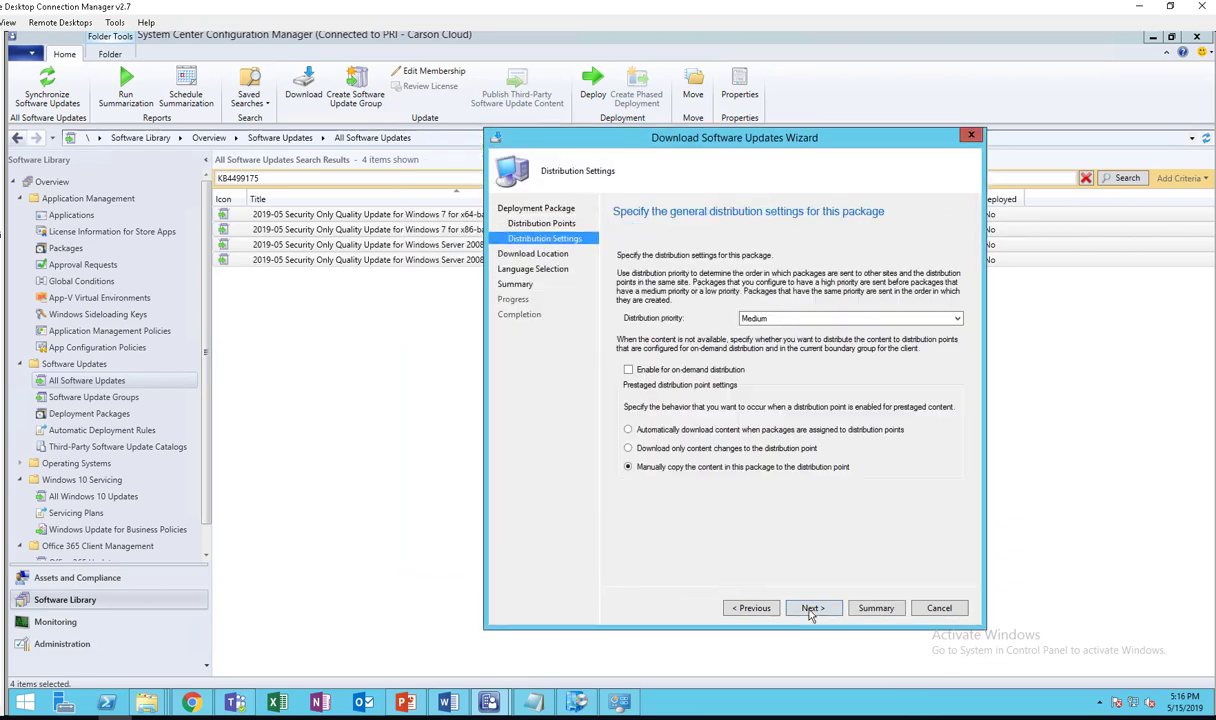
Step: Keep the default distribution settings, the Internet as download source and English as language, and start downloading the updates
{"action": "left_click", "coordinate": [811, 609]}
{"action": "left_click", "coordinate": [811, 609]}
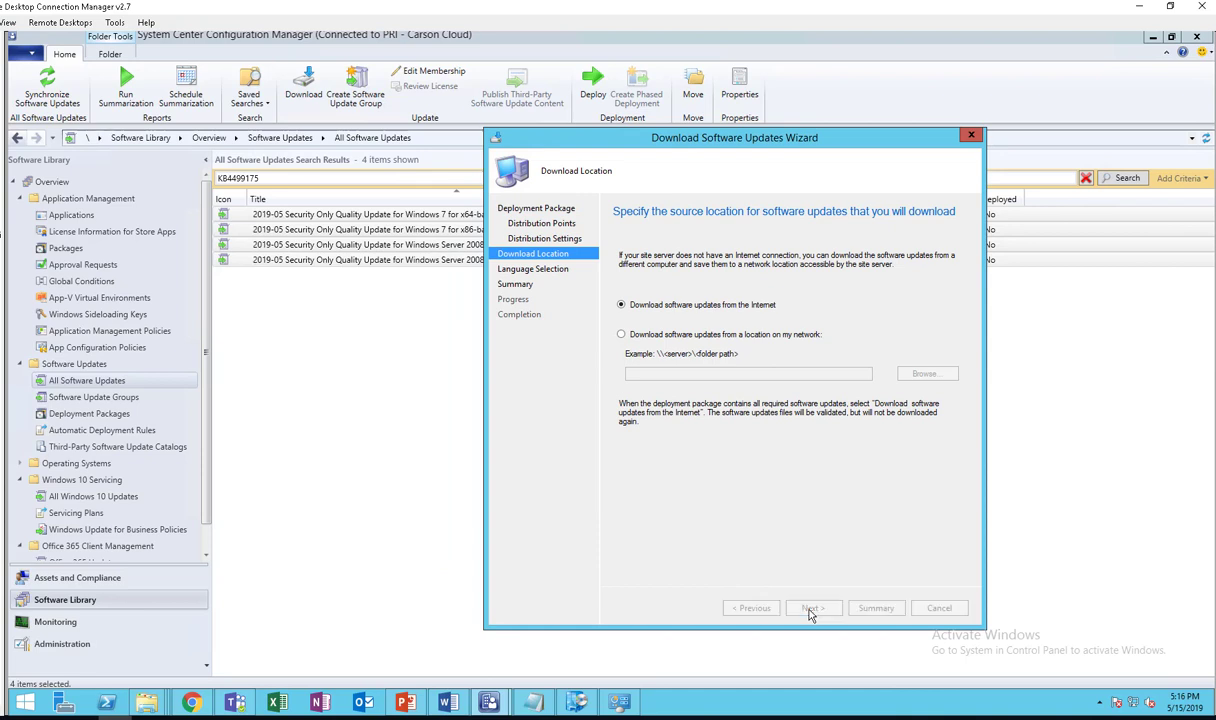
{"action": "left_click", "coordinate": [811, 609]}
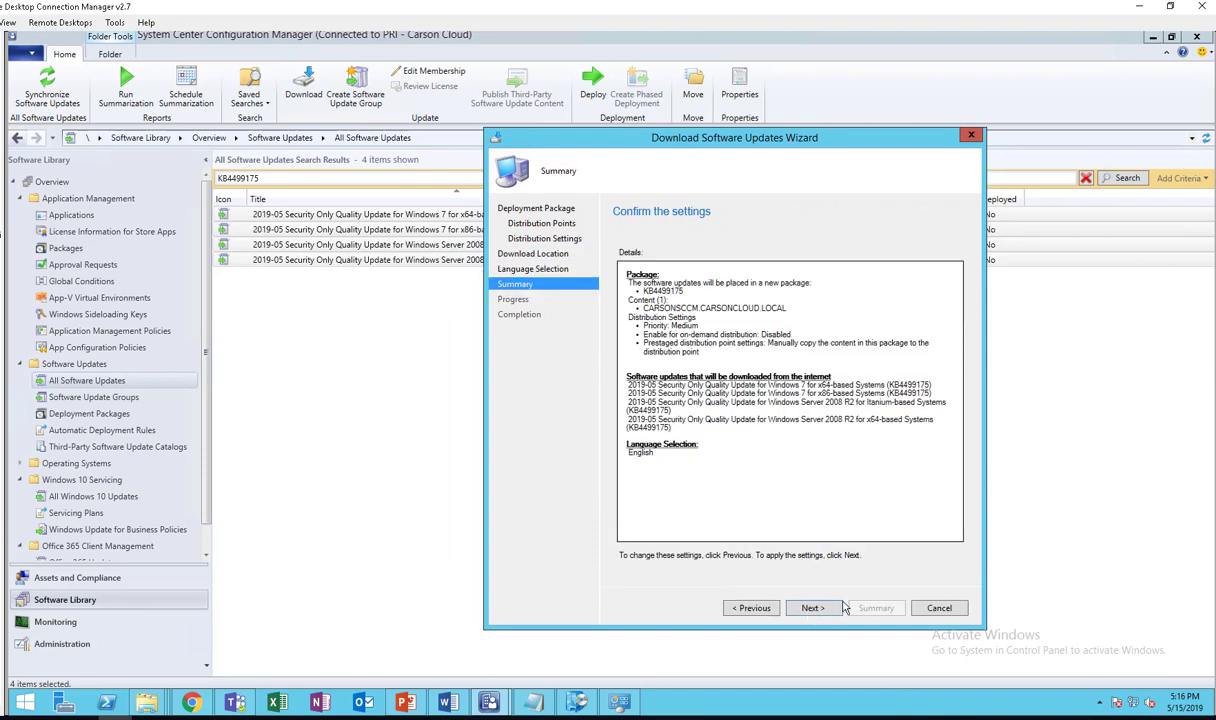
{"action": "left_click", "coordinate": [812, 609]}
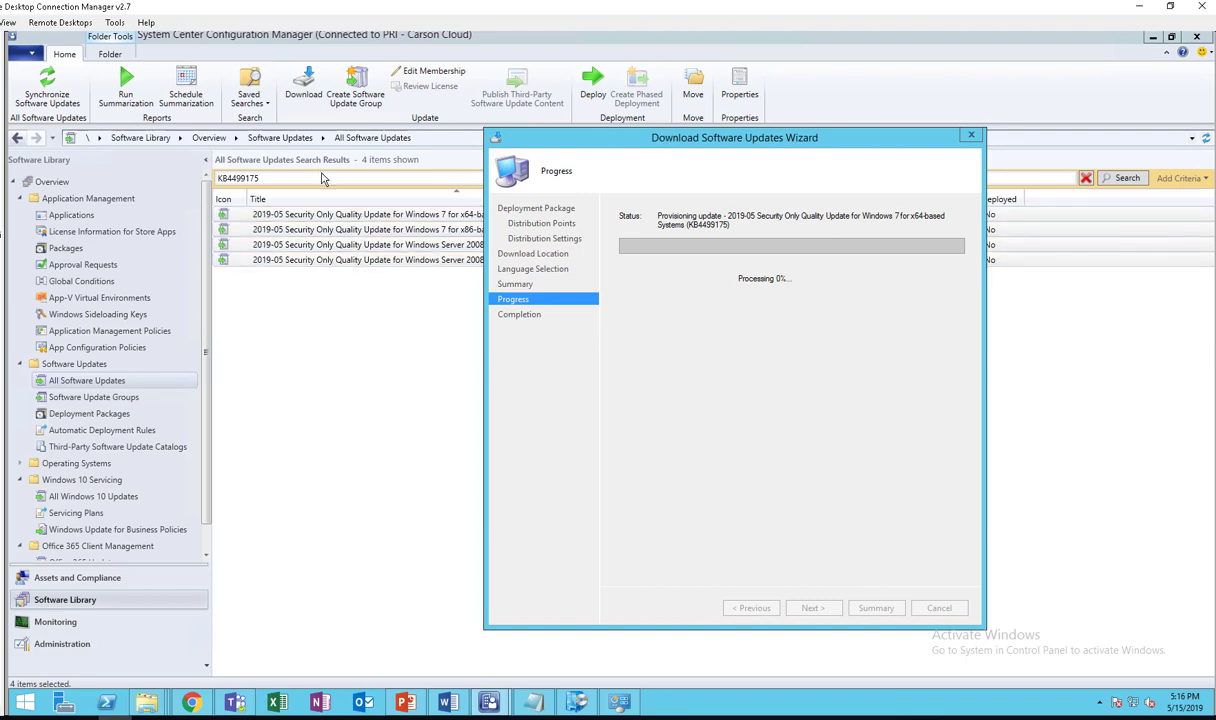
Step: Create a software update group named KB4499175 from the four selected KB4499175 updates, leaving the description empty
{"action": "left_click", "coordinate": [350, 216]}
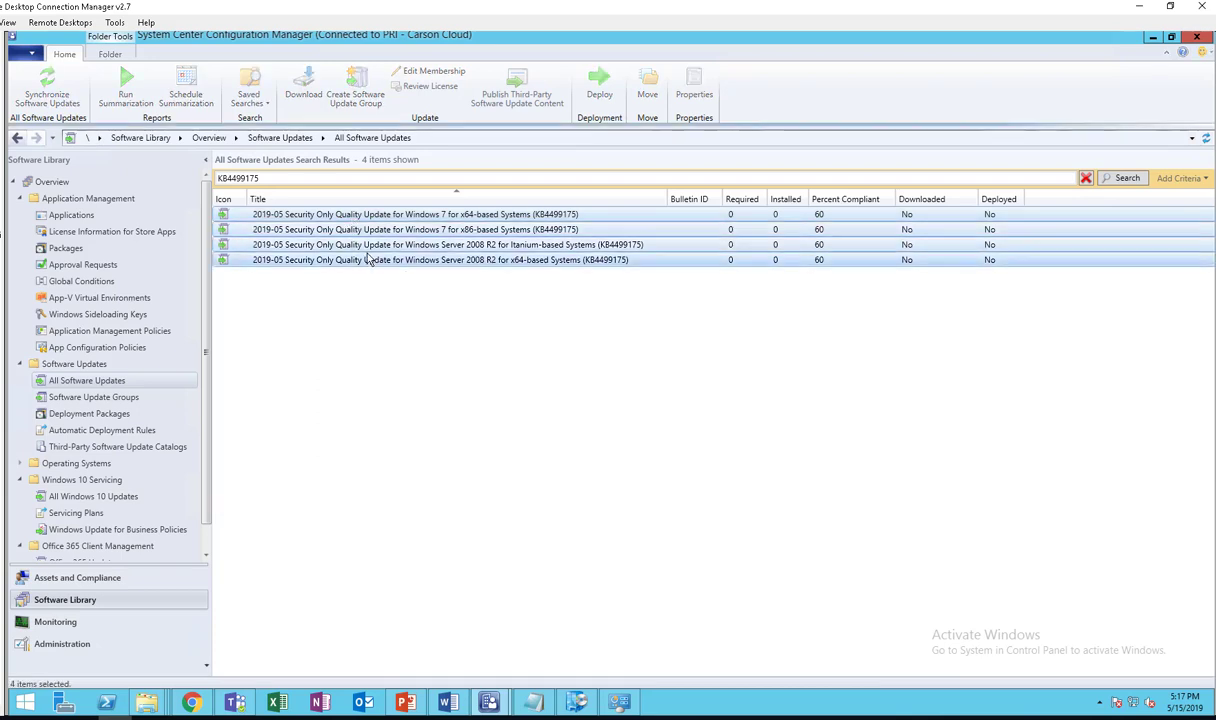
{"action": "right_click", "coordinate": [369, 259]}
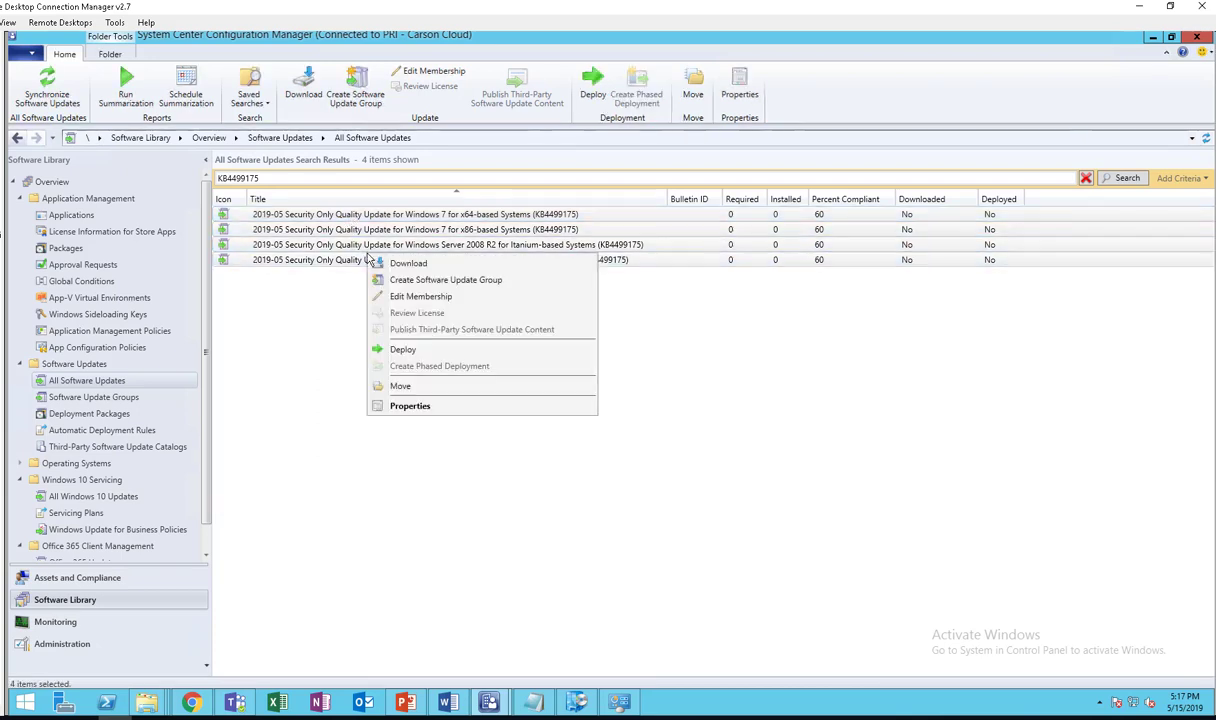
{"action": "left_click", "coordinate": [437, 281]}
{"action": "key", "text": "ctrl+v"}
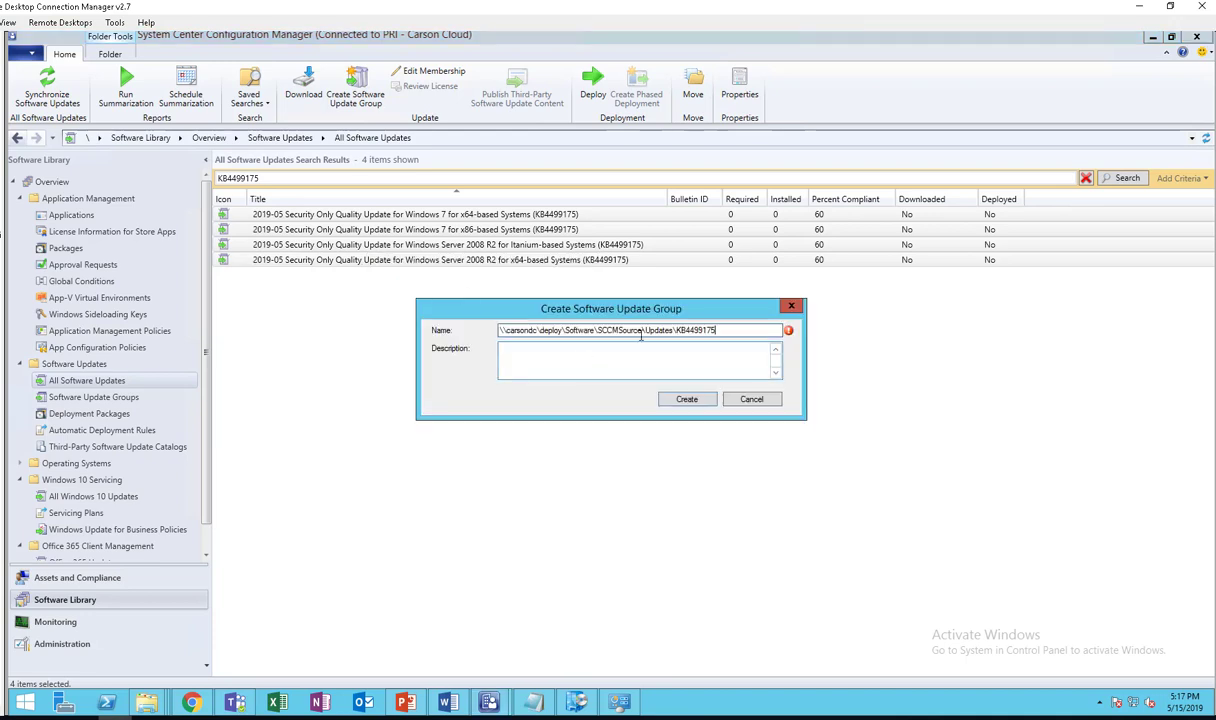
{"action": "left_click_drag", "start_coordinate": [673, 330], "coordinate": [96, 228]}
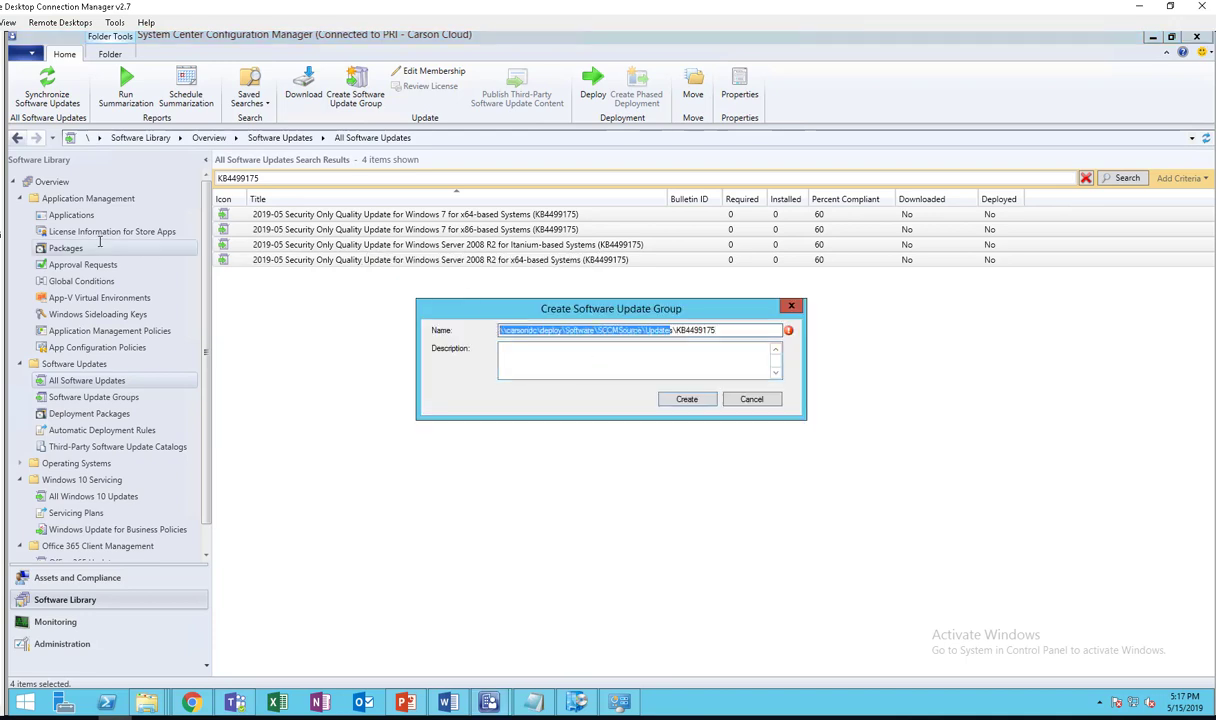
{"action": "key", "text": "BackSpace"}
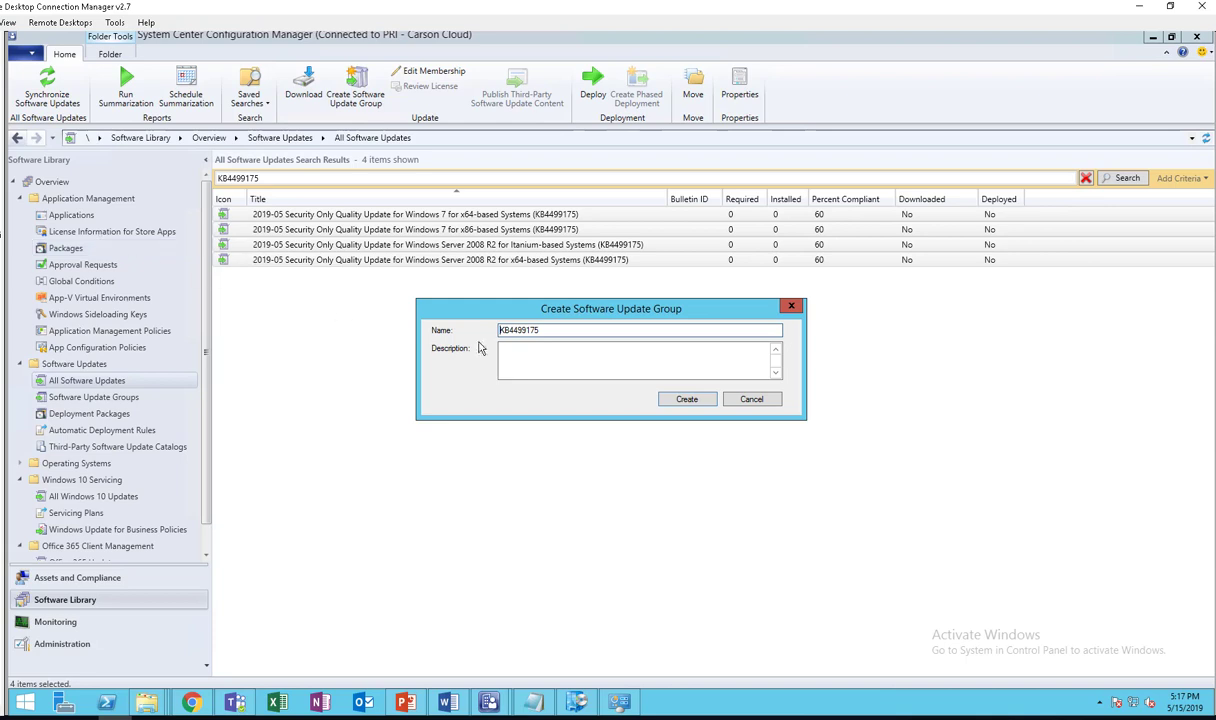
{"action": "left_click", "coordinate": [560, 358]}
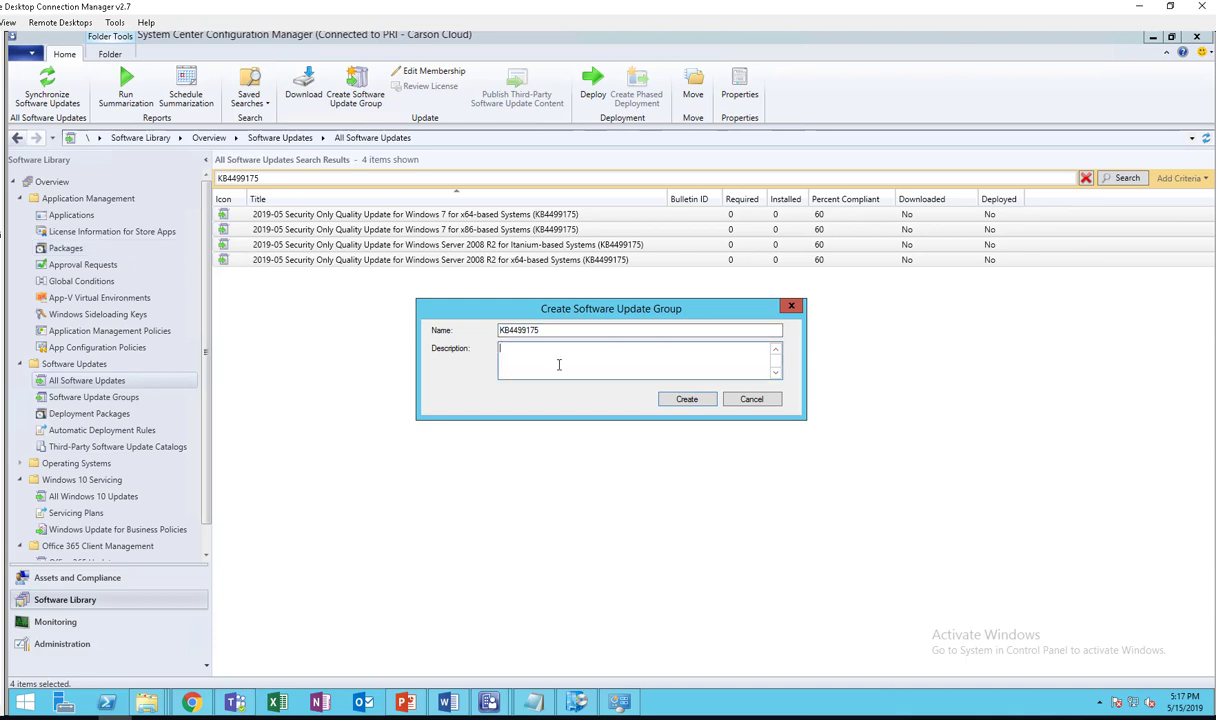
{"action": "left_click", "coordinate": [673, 400]}
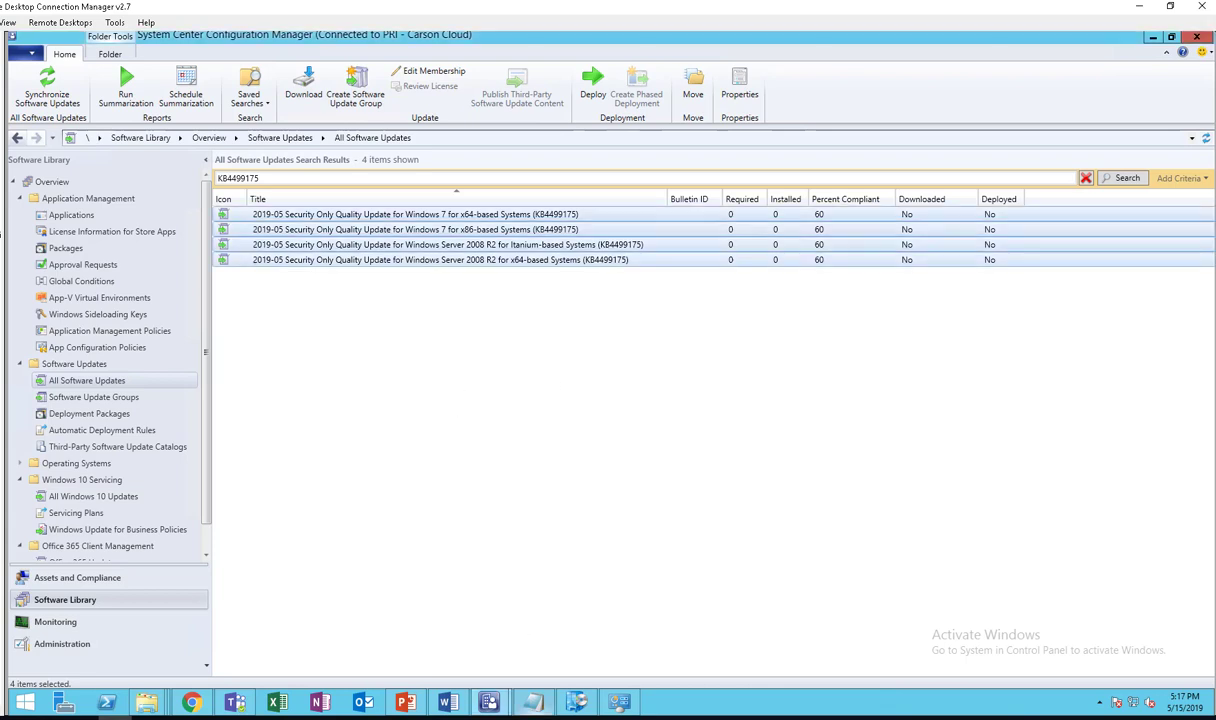
Step: Show the software update groups and close the update download wizard once it has completed
{"action": "mouse_move", "coordinate": [489, 704]}
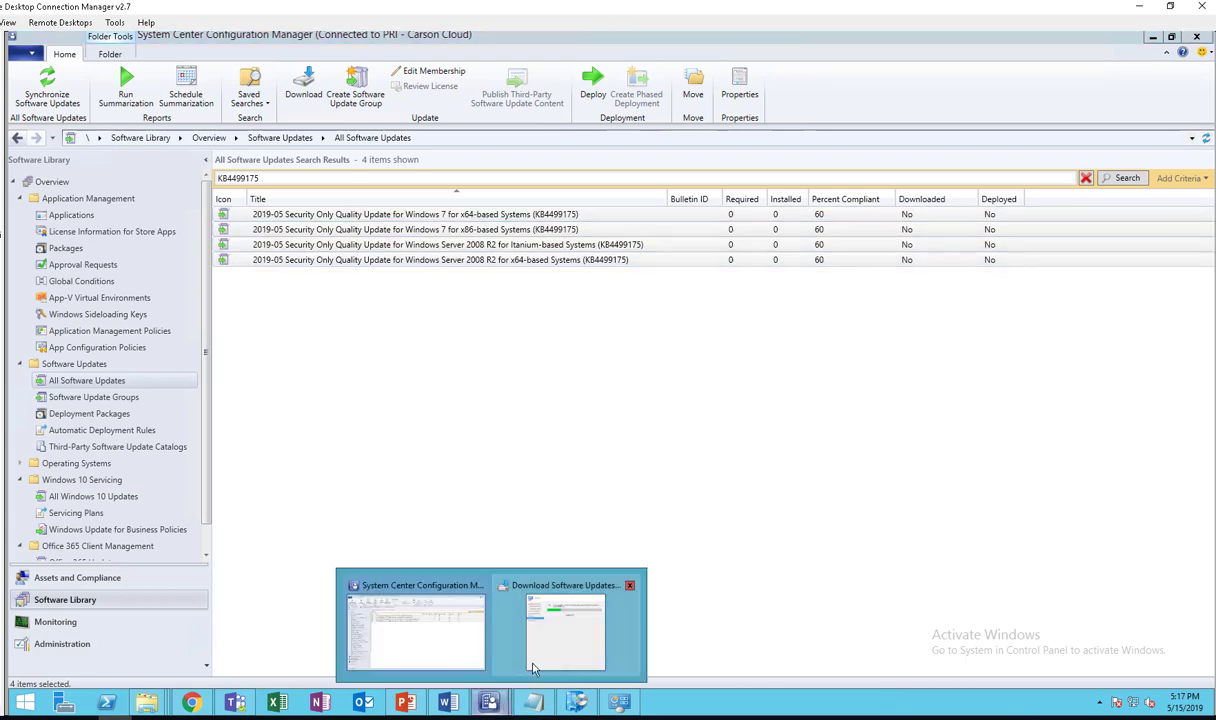
{"action": "left_click", "coordinate": [555, 644]}
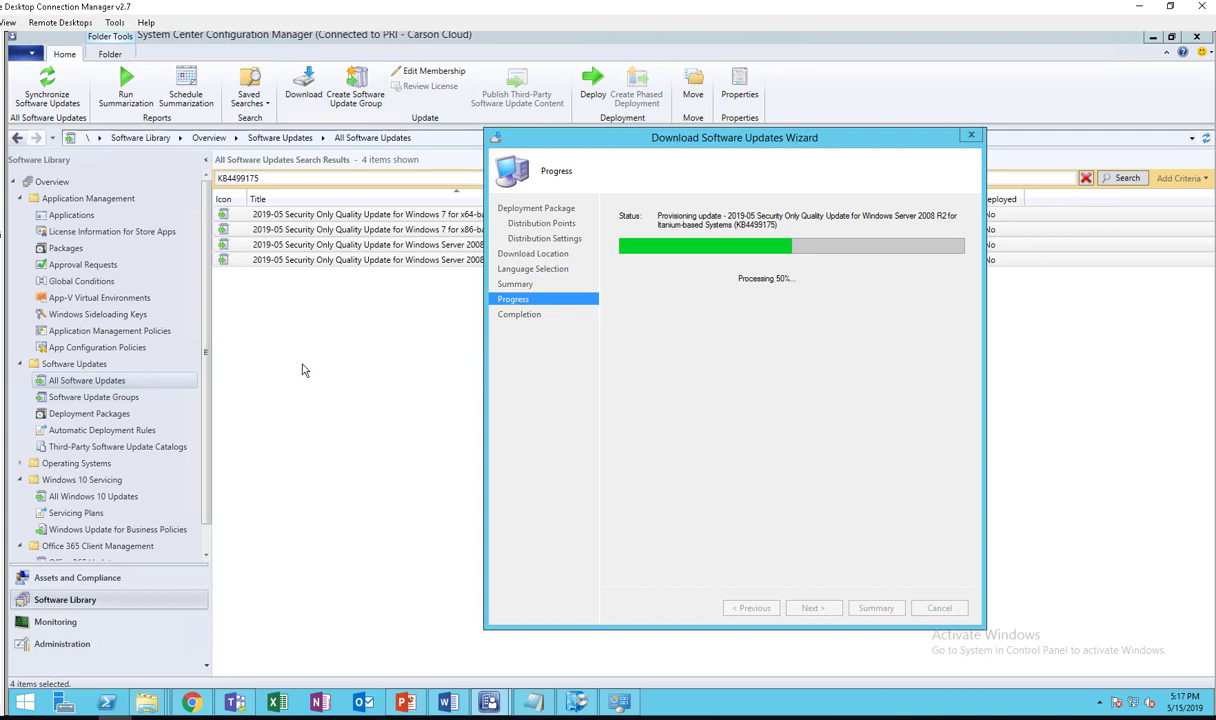
{"action": "left_click", "coordinate": [130, 398]}
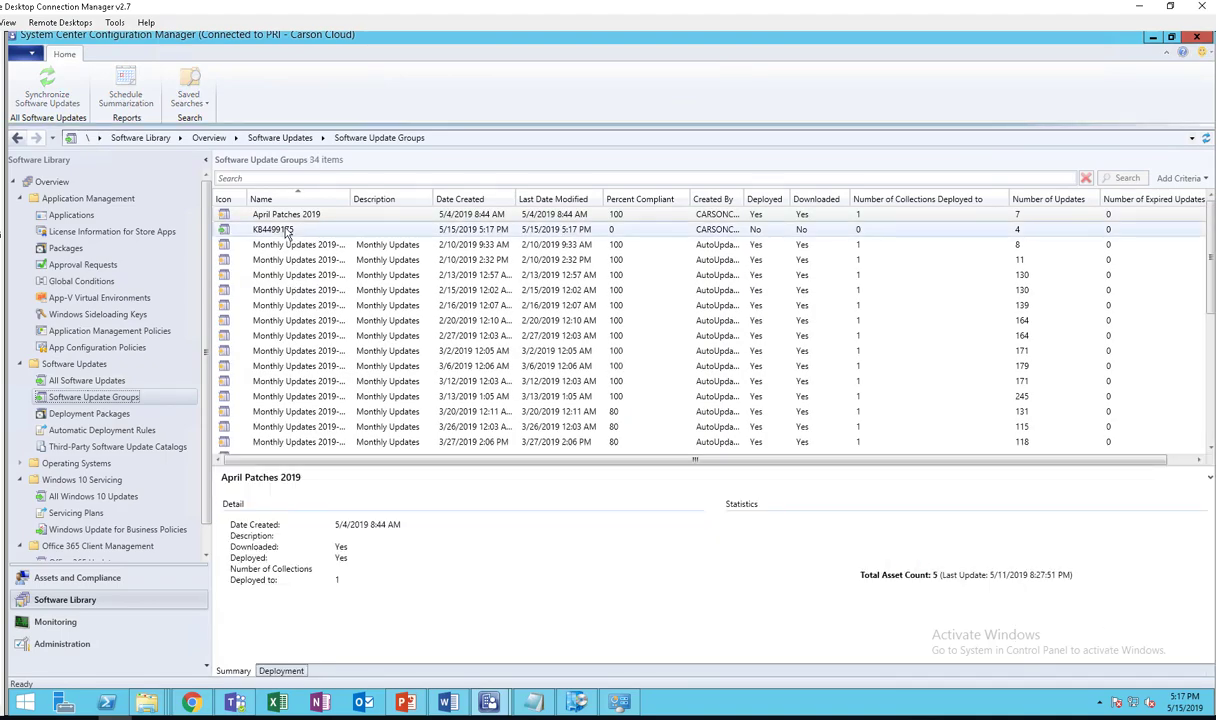
{"action": "left_click", "coordinate": [287, 231]}
{"action": "right_click", "coordinate": [287, 231]}
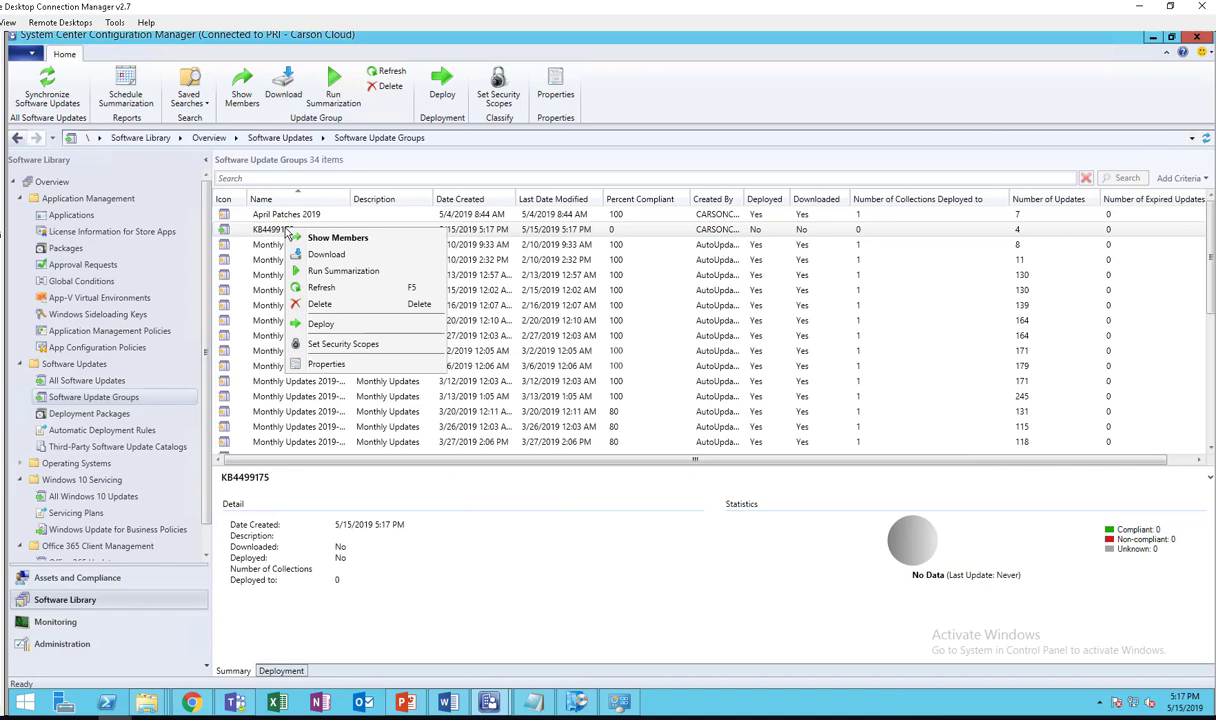
{"action": "left_click", "coordinate": [489, 702]}
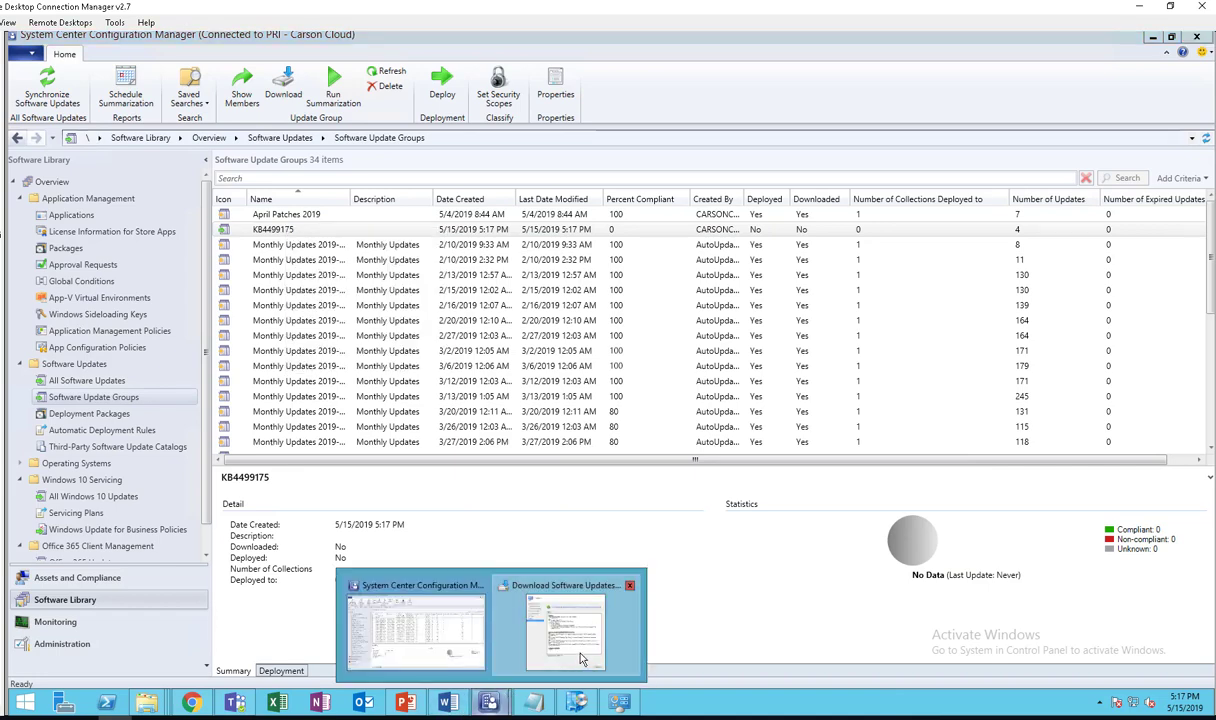
{"action": "left_click", "coordinate": [581, 659]}
{"action": "left_click", "coordinate": [880, 602]}
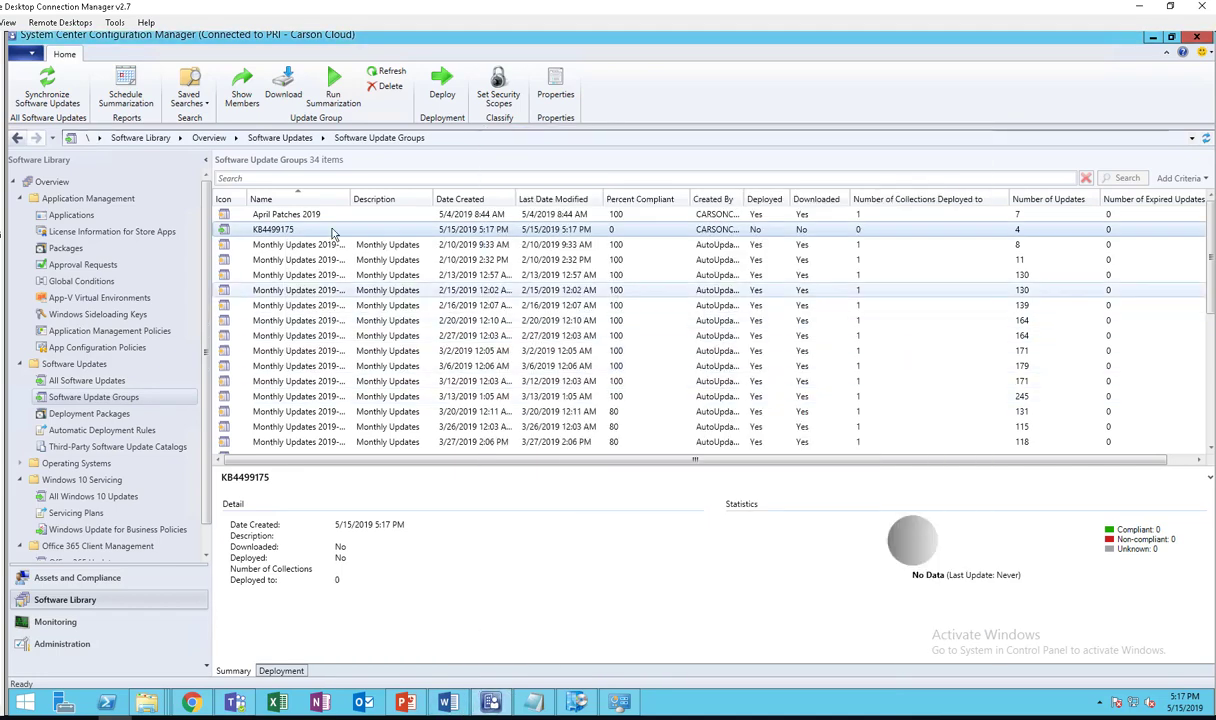
{"action": "right_click", "coordinate": [330, 230]}
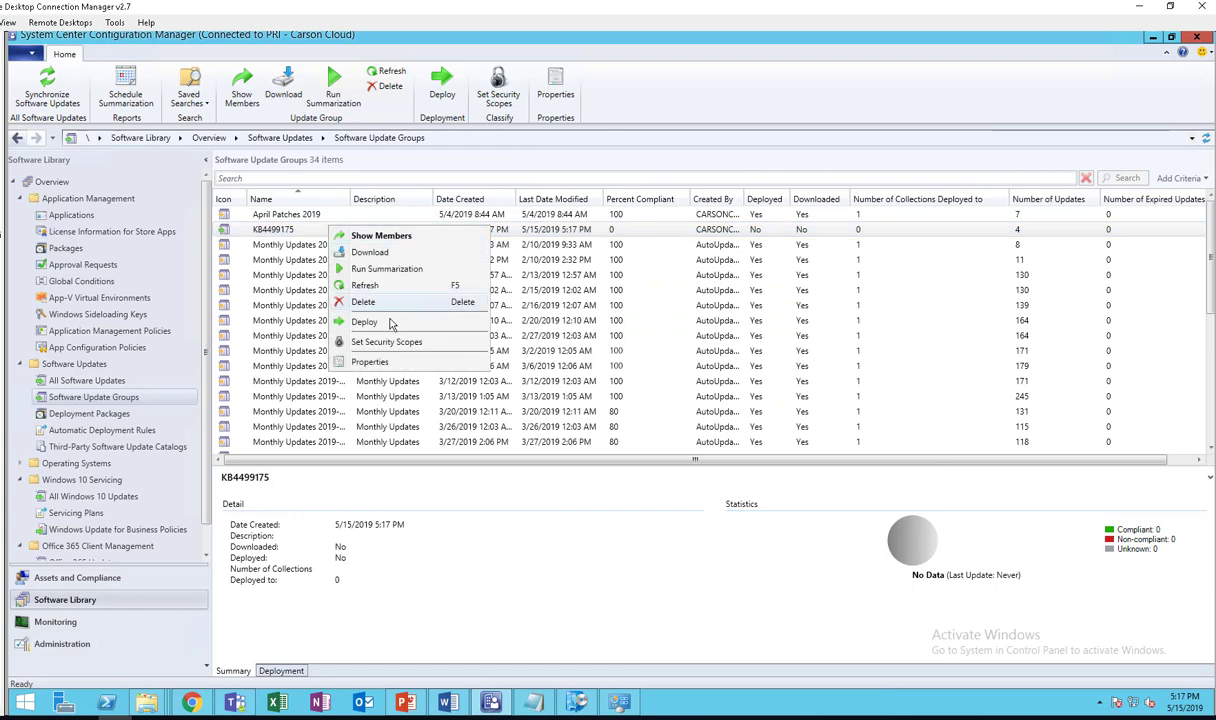
{"action": "left_click", "coordinate": [358, 318]}
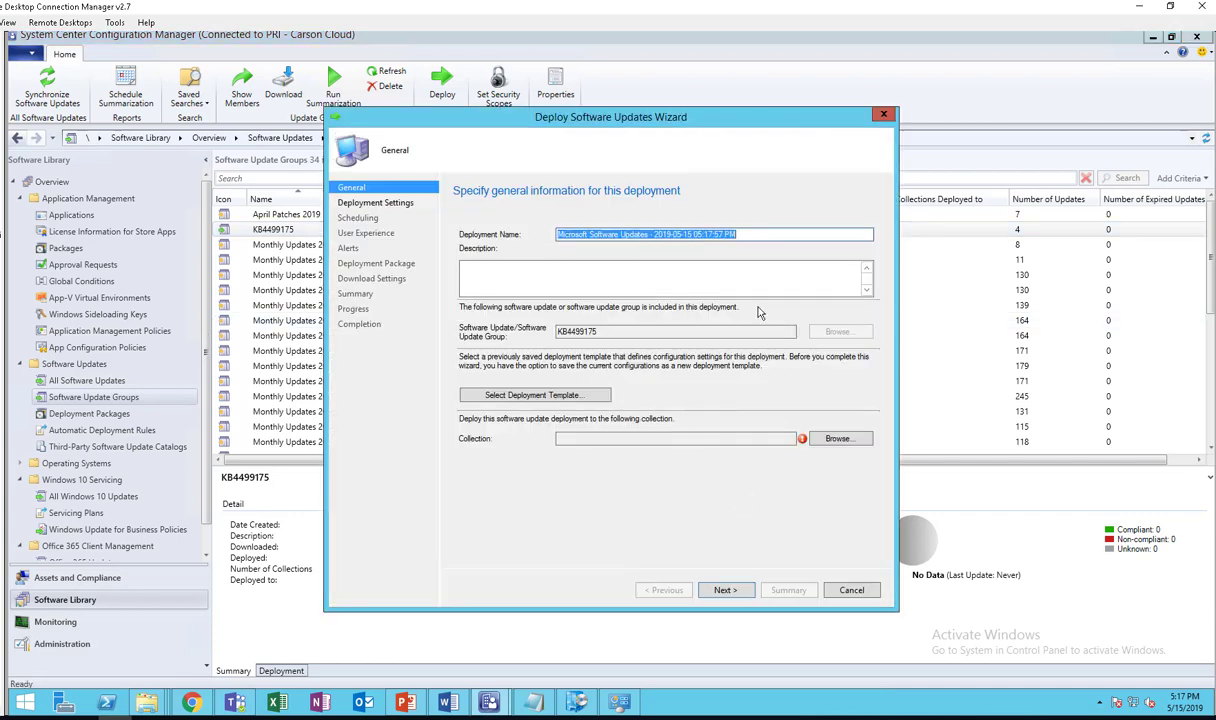
{"action": "type", "text": "\\\\carsondc\\deploy\\Software\\SCCMSource\\Updates\\KB4499175"}
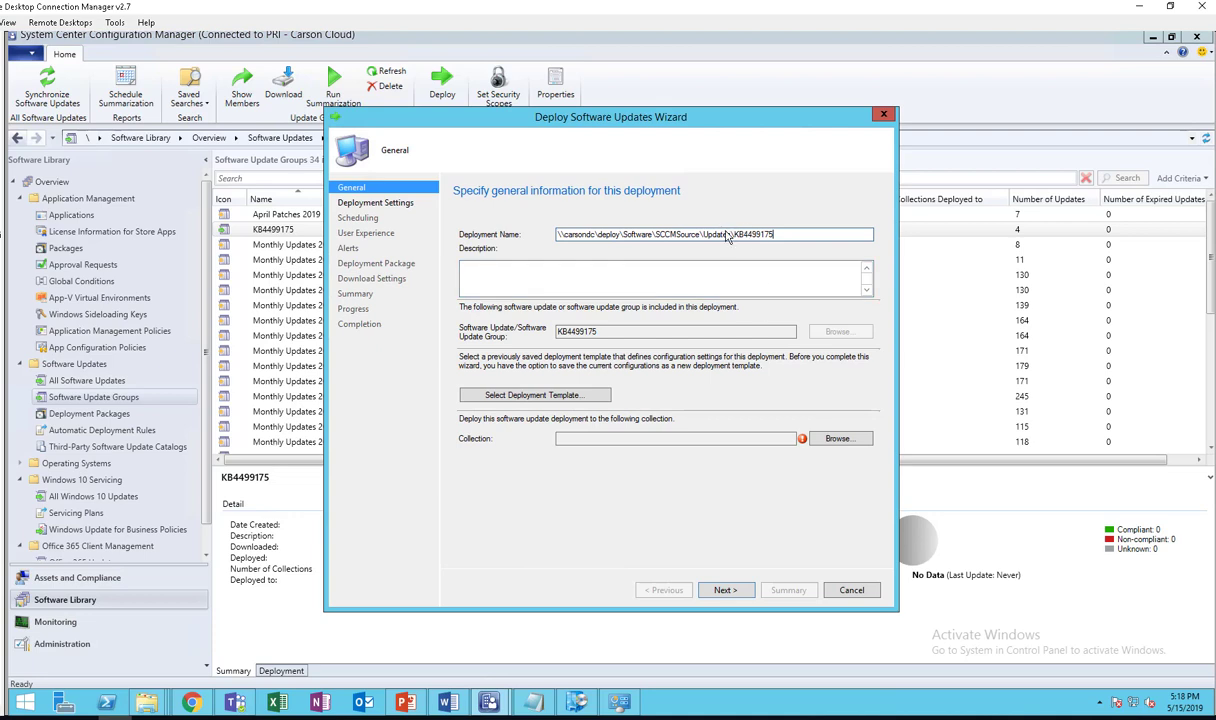
{"action": "key", "text": "shift+Home"}
{"action": "key", "text": "BackSpace"}
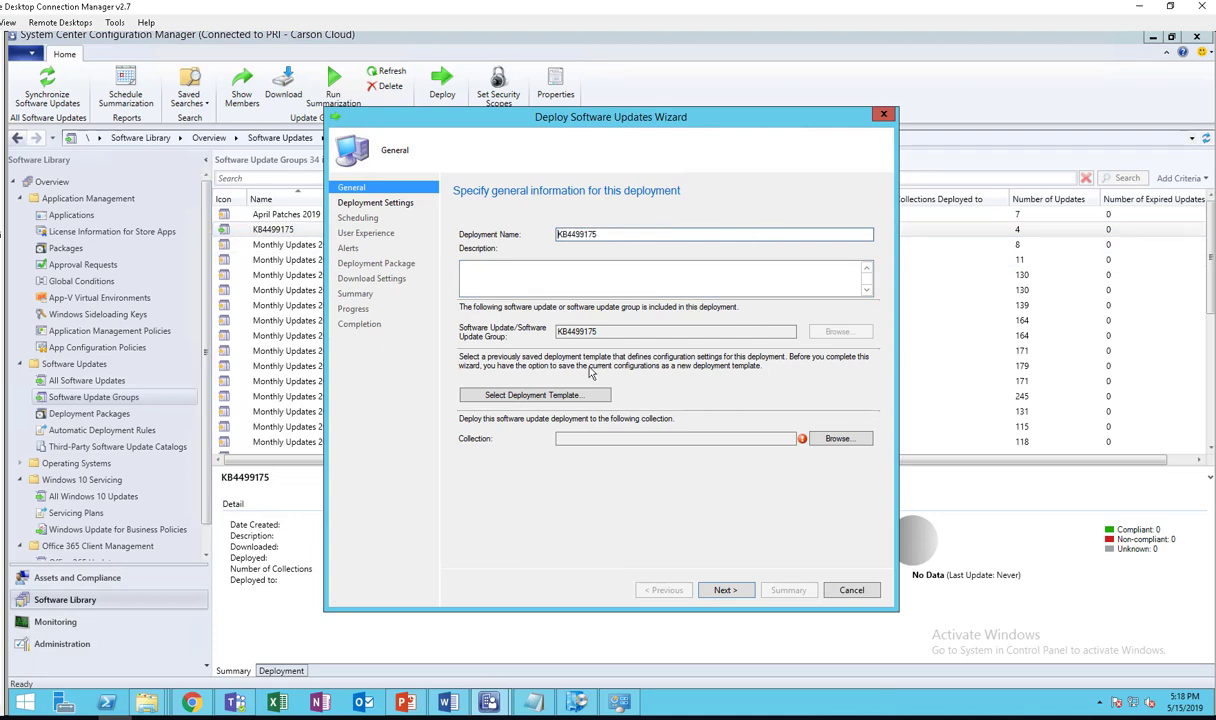
{"action": "left_click", "coordinate": [836, 439]}
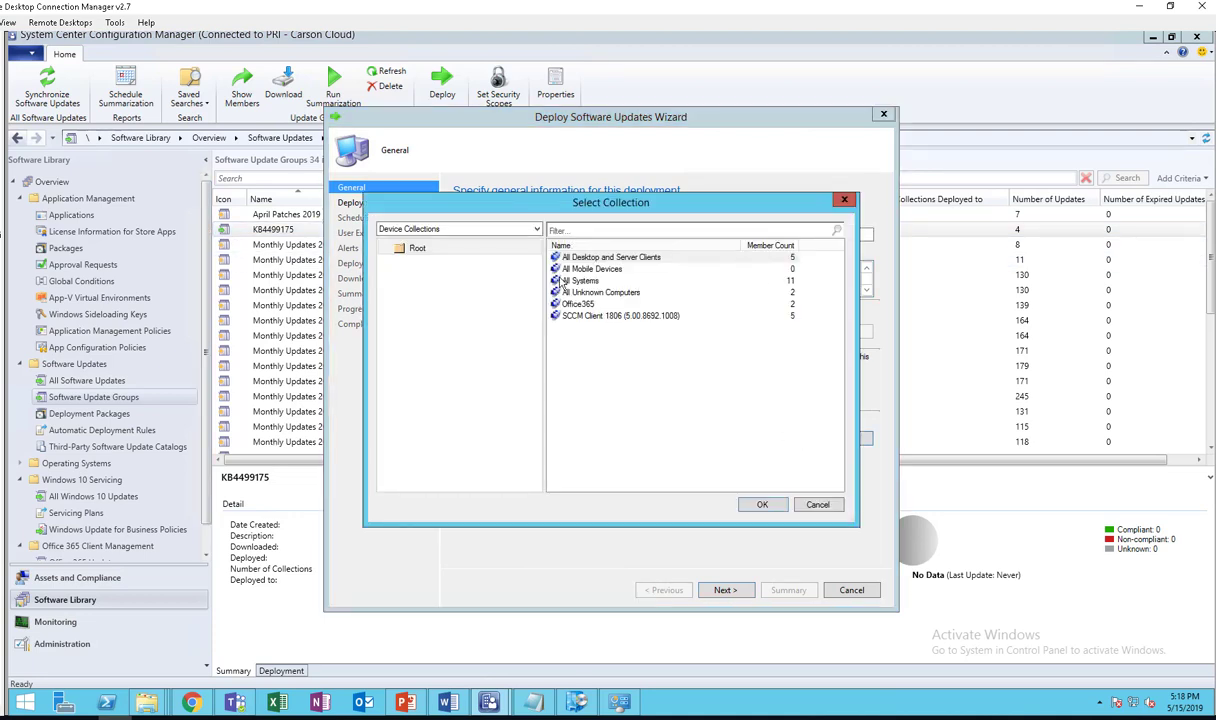
{"action": "left_click", "coordinate": [575, 257]}
{"action": "left_click", "coordinate": [762, 504]}
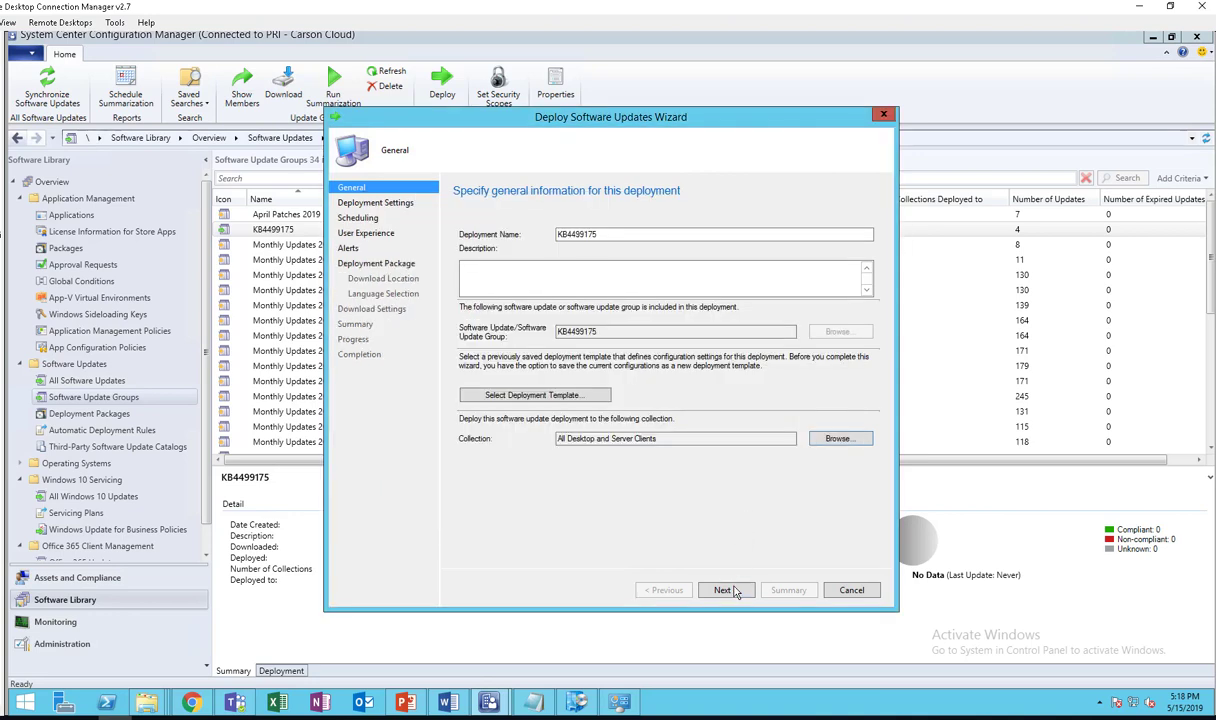
{"action": "left_click", "coordinate": [733, 591]}
{"action": "left_click", "coordinate": [729, 592]}
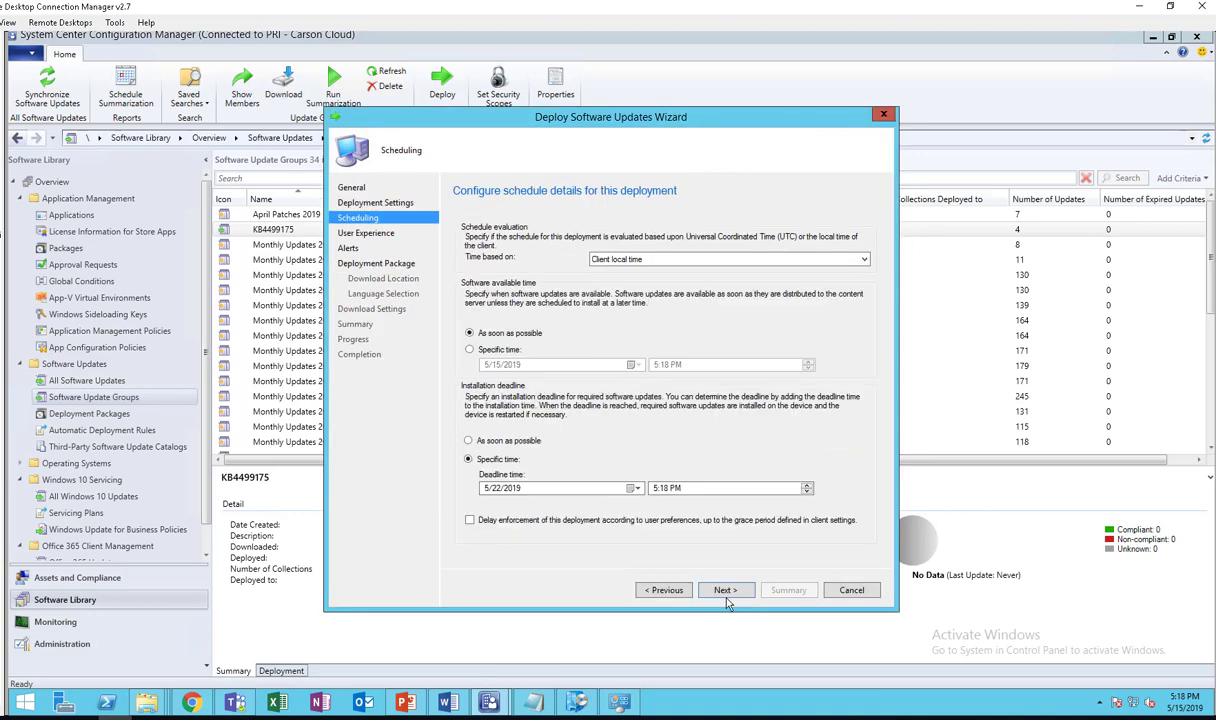
{"action": "left_click", "coordinate": [495, 441]}
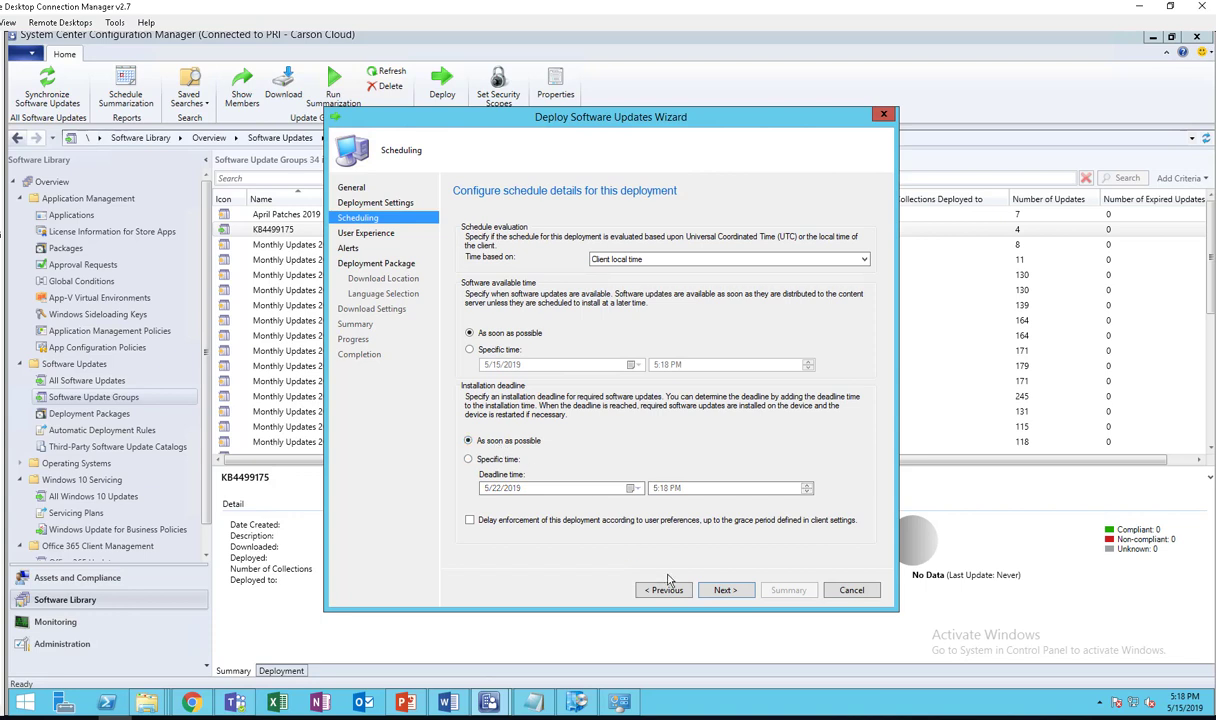
{"action": "left_click", "coordinate": [724, 591]}
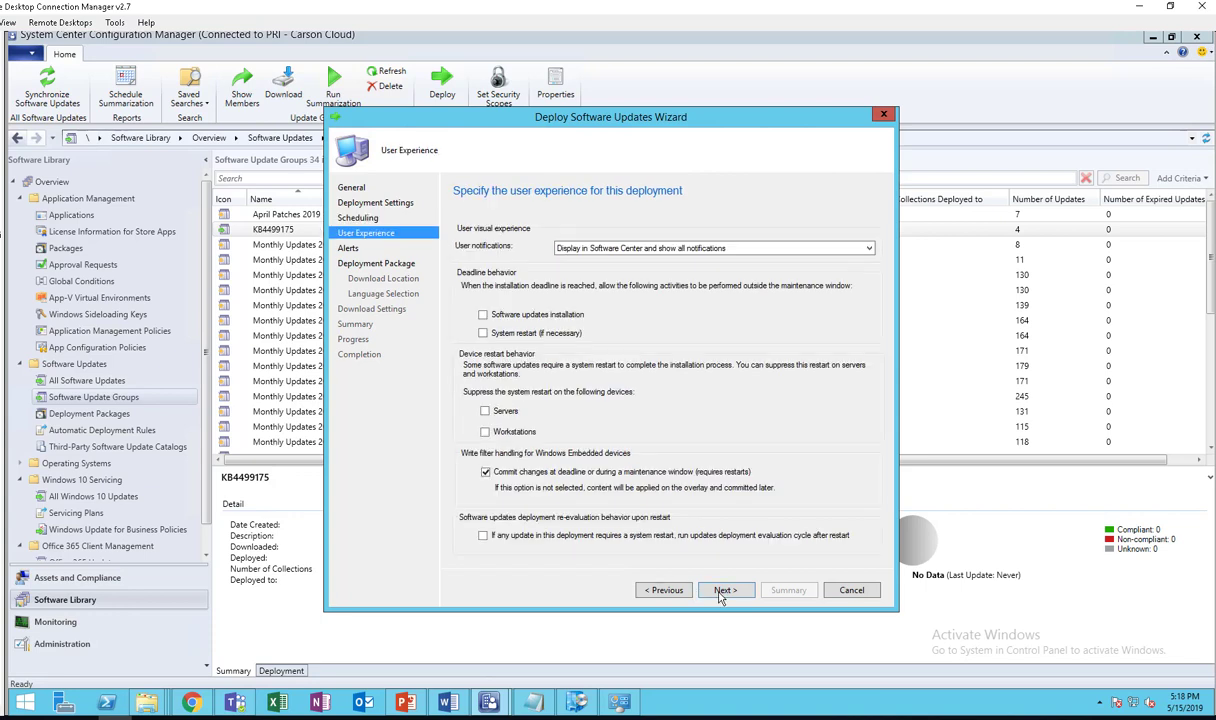
{"action": "left_click", "coordinate": [520, 314]}
{"action": "left_click", "coordinate": [647, 250]}
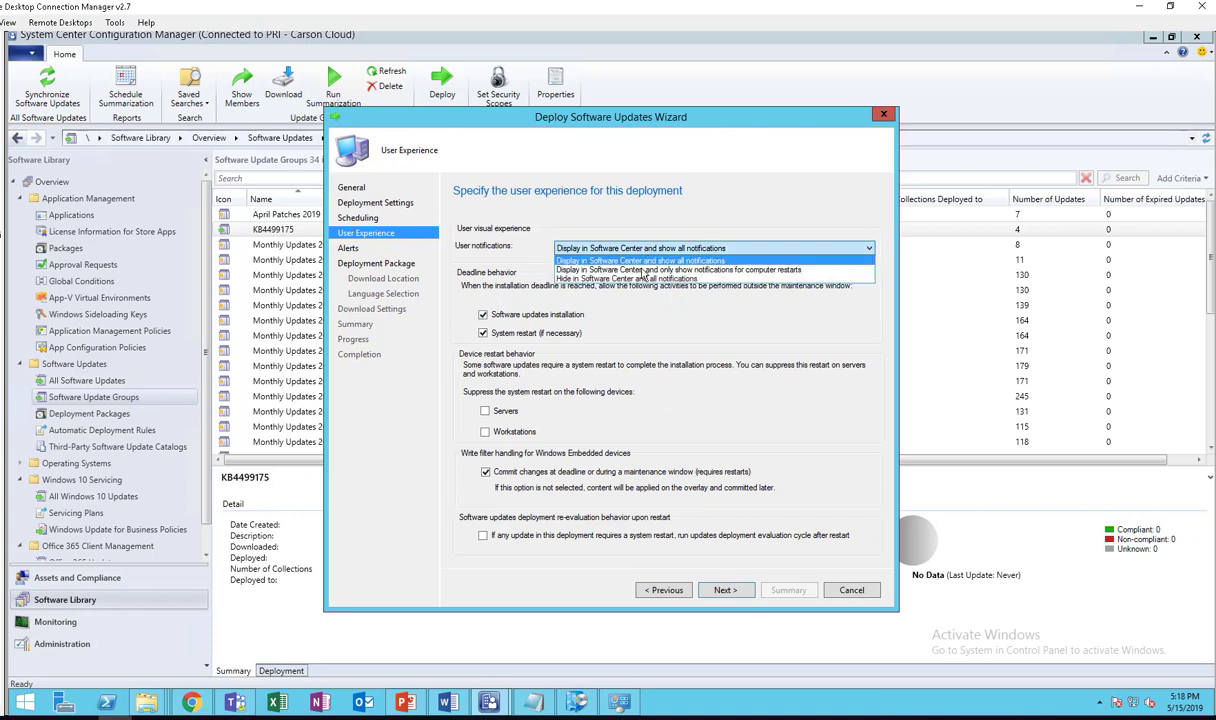
{"action": "left_click", "coordinate": [615, 259]}
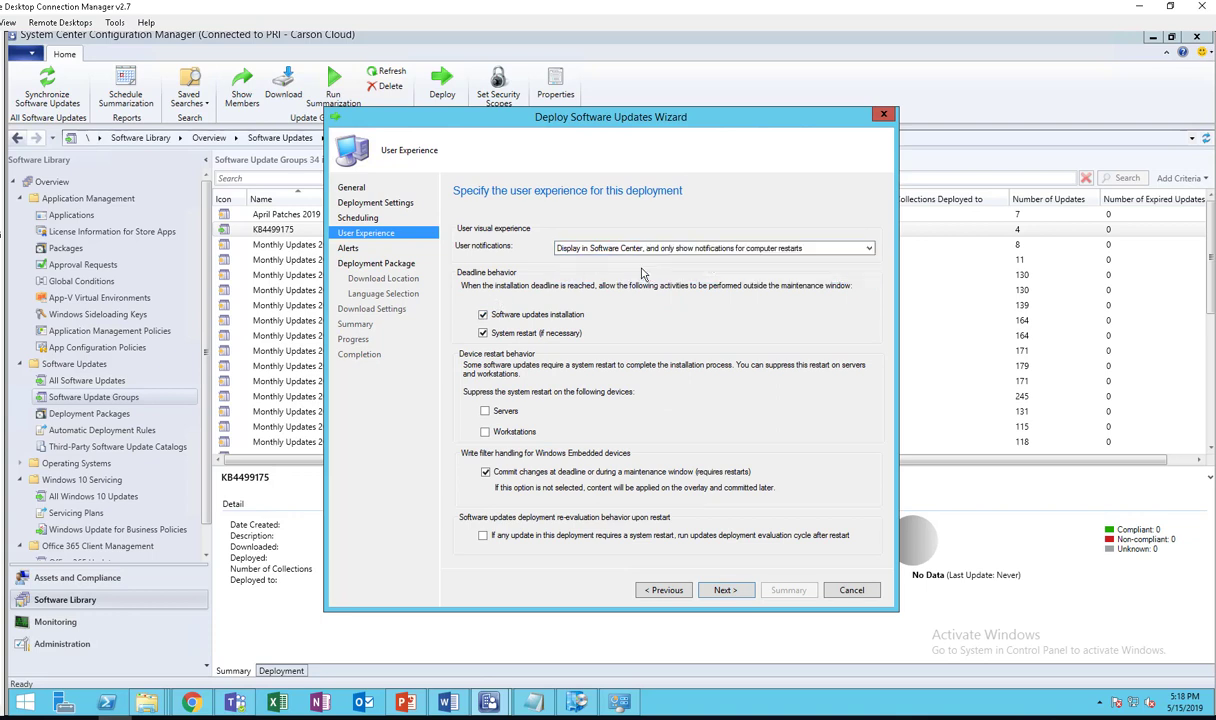
{"action": "left_click", "coordinate": [724, 590]}
{"action": "left_click", "coordinate": [722, 596]}
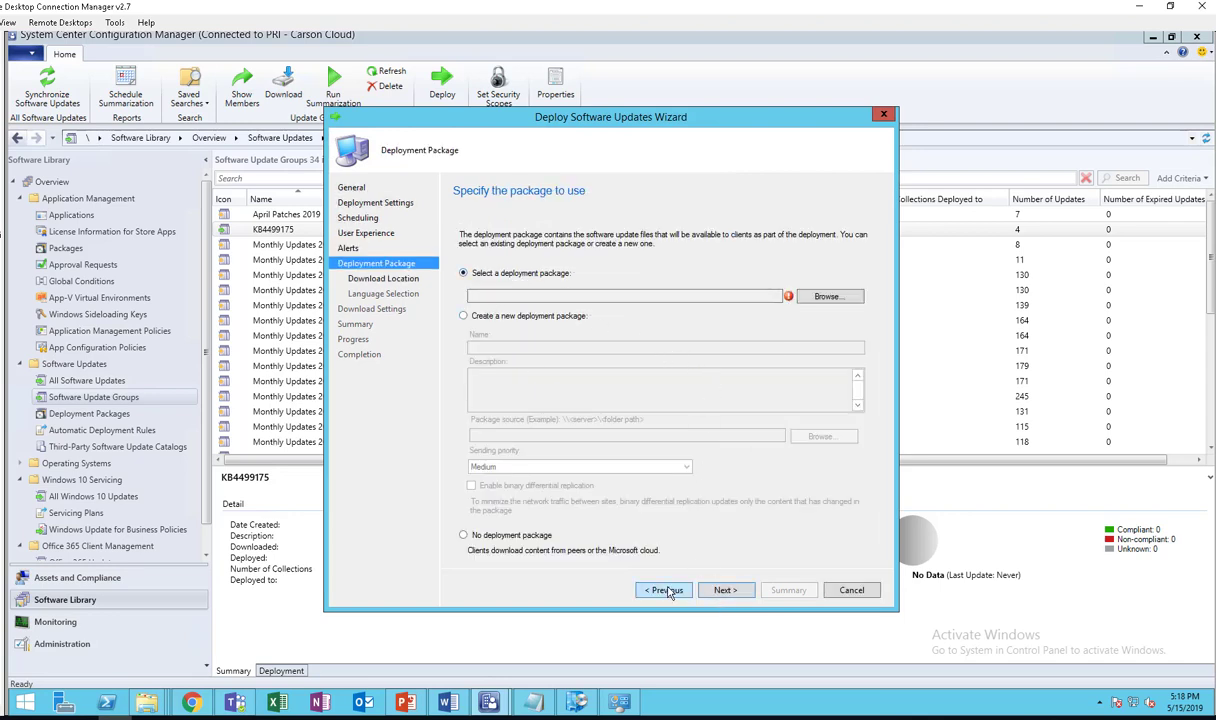
{"action": "left_click", "coordinate": [503, 317]}
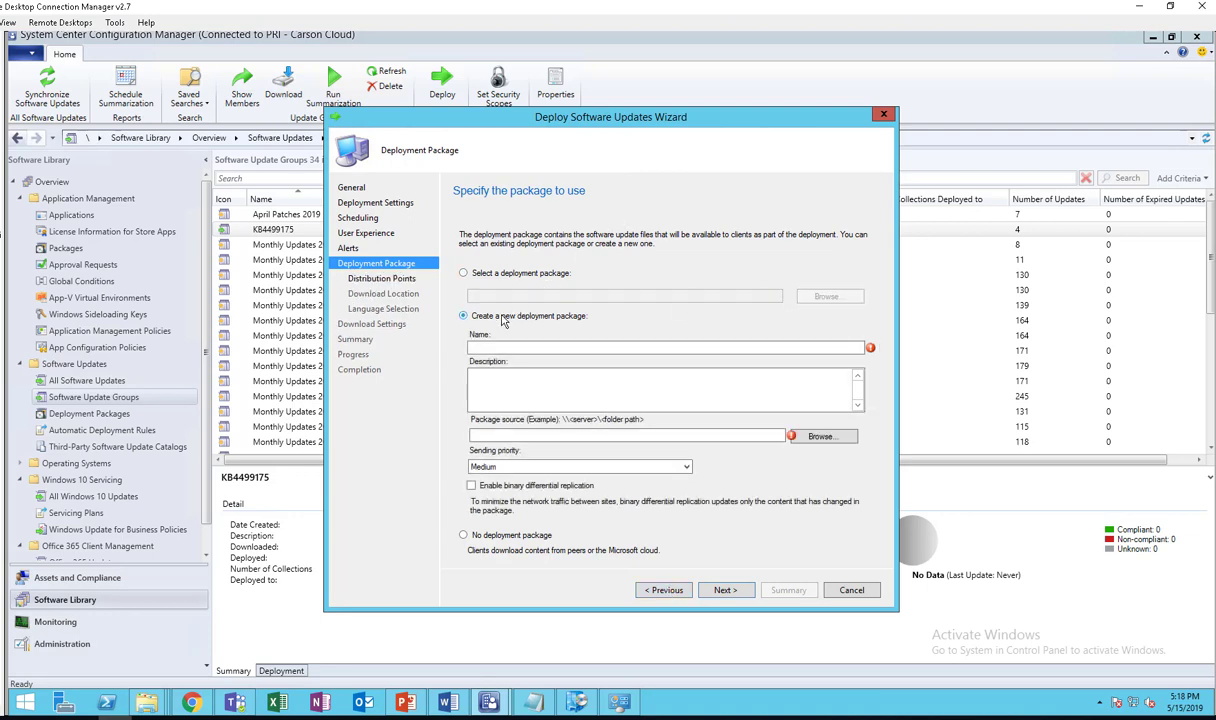
{"action": "left_click", "coordinate": [468, 268]}
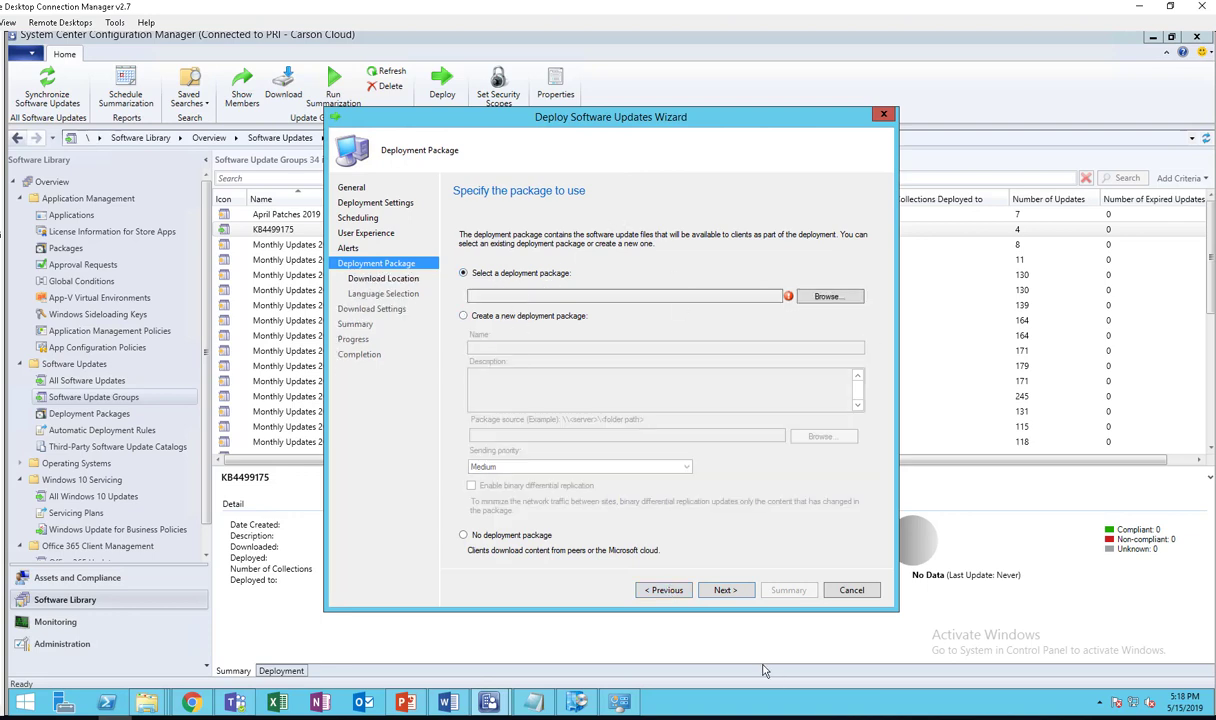
{"action": "left_click", "coordinate": [851, 591]}
{"action": "left_click", "coordinate": [711, 418]}
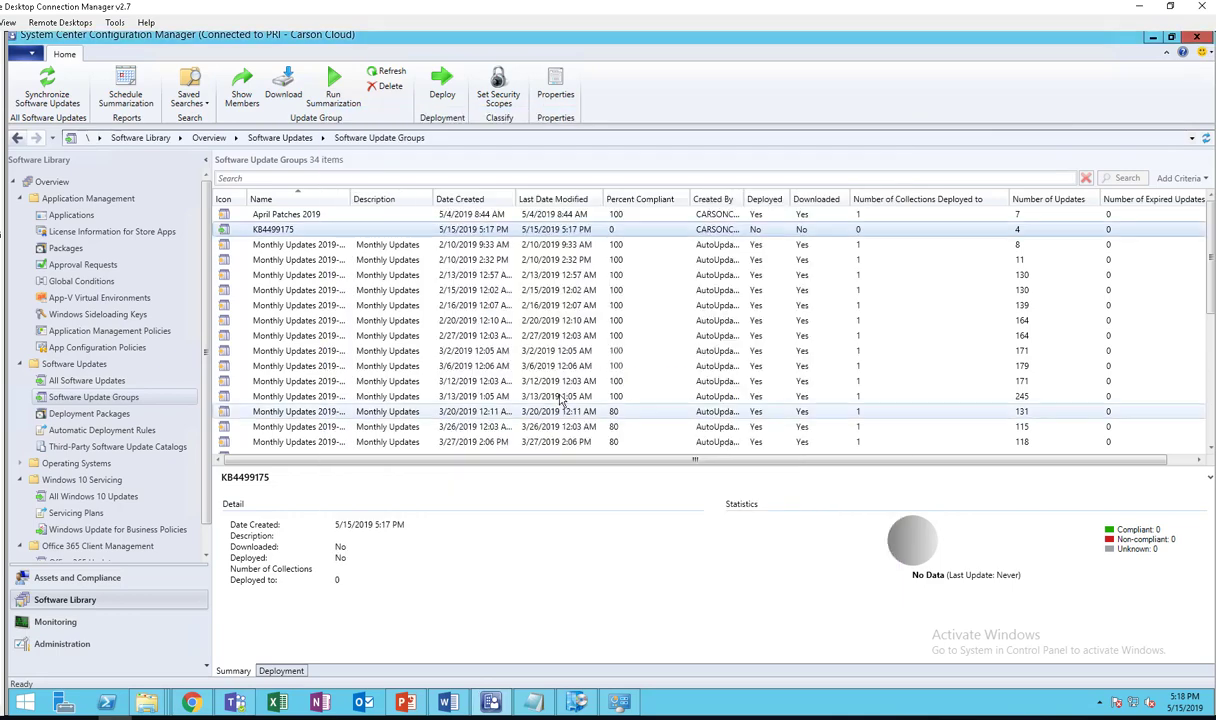
Step: Start deploying the KB4499175 software update group and name the deployment KB4499175, leaving its description empty
{"action": "right_click", "coordinate": [358, 229]}
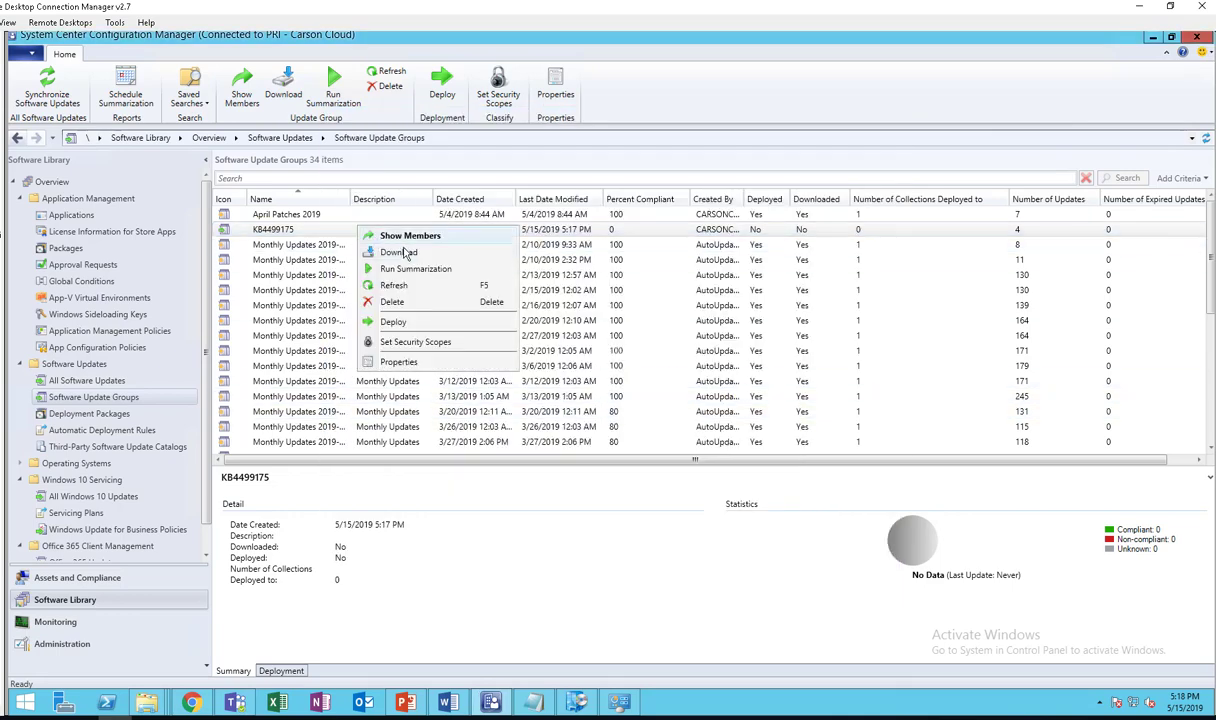
{"action": "left_click", "coordinate": [394, 322]}
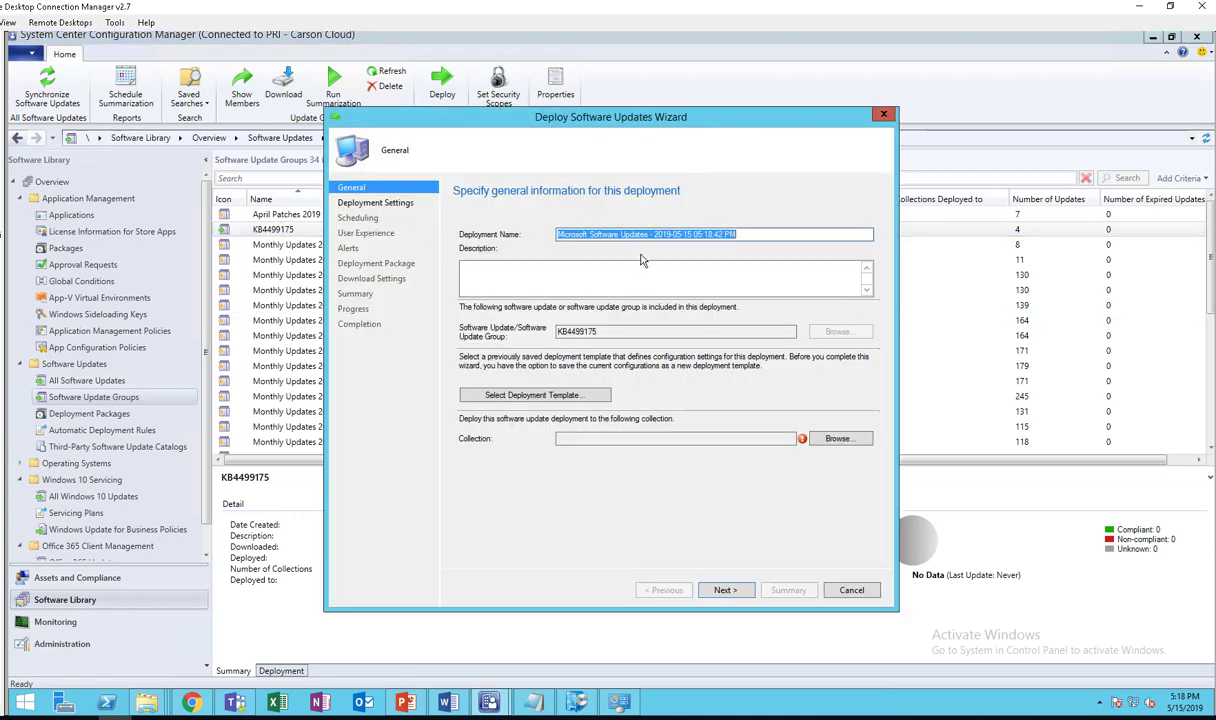
{"action": "type", "text": "\\\\carsondc\\deploy\\Software\\SCCMSource\\Updates\\KB4499175"}
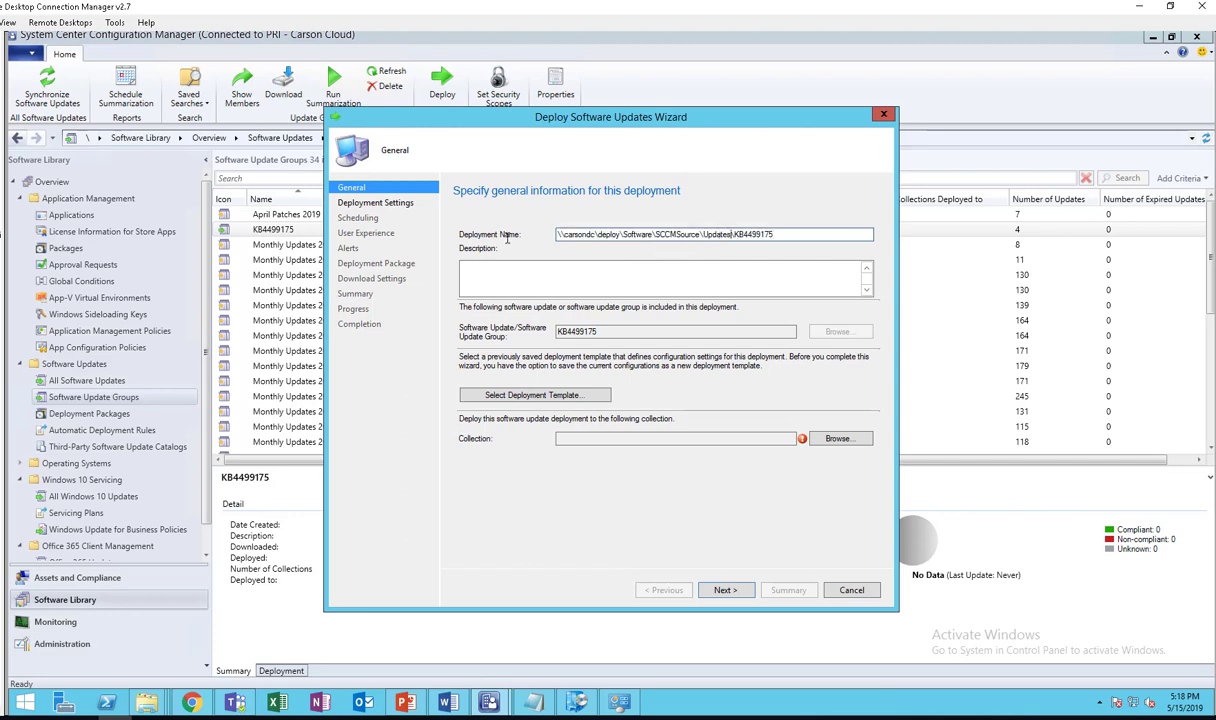
{"action": "key", "text": "shift+Home"}
{"action": "key", "text": "BackSpace"}
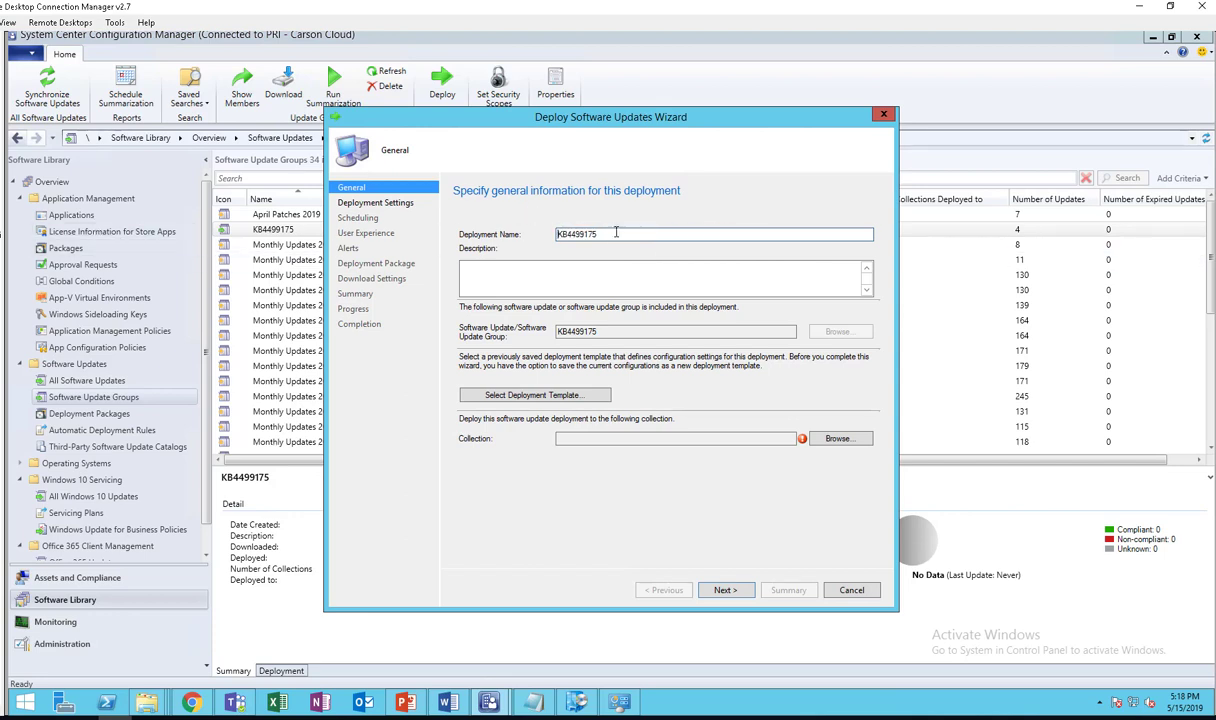
{"action": "double_click", "coordinate": [616, 232]}
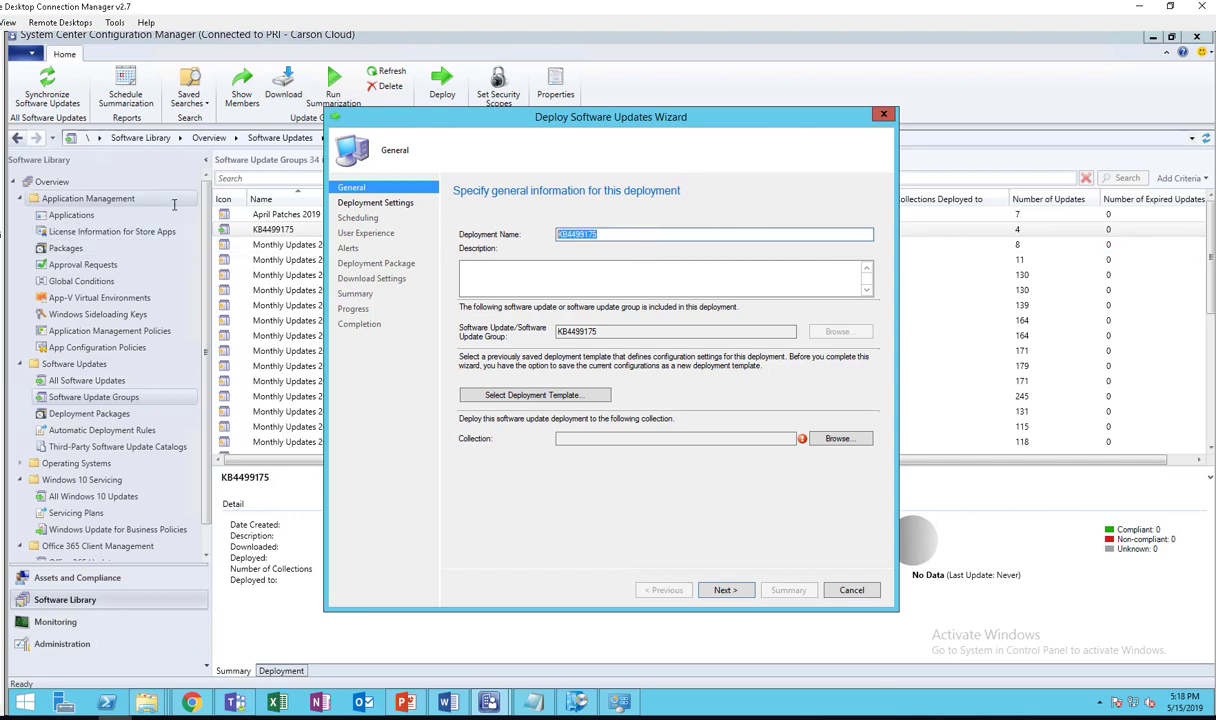
{"action": "left_click", "coordinate": [508, 276]}
Step: Choose the All Desktop and Server Clients device collection as the deployment target
{"action": "left_click", "coordinate": [838, 441]}
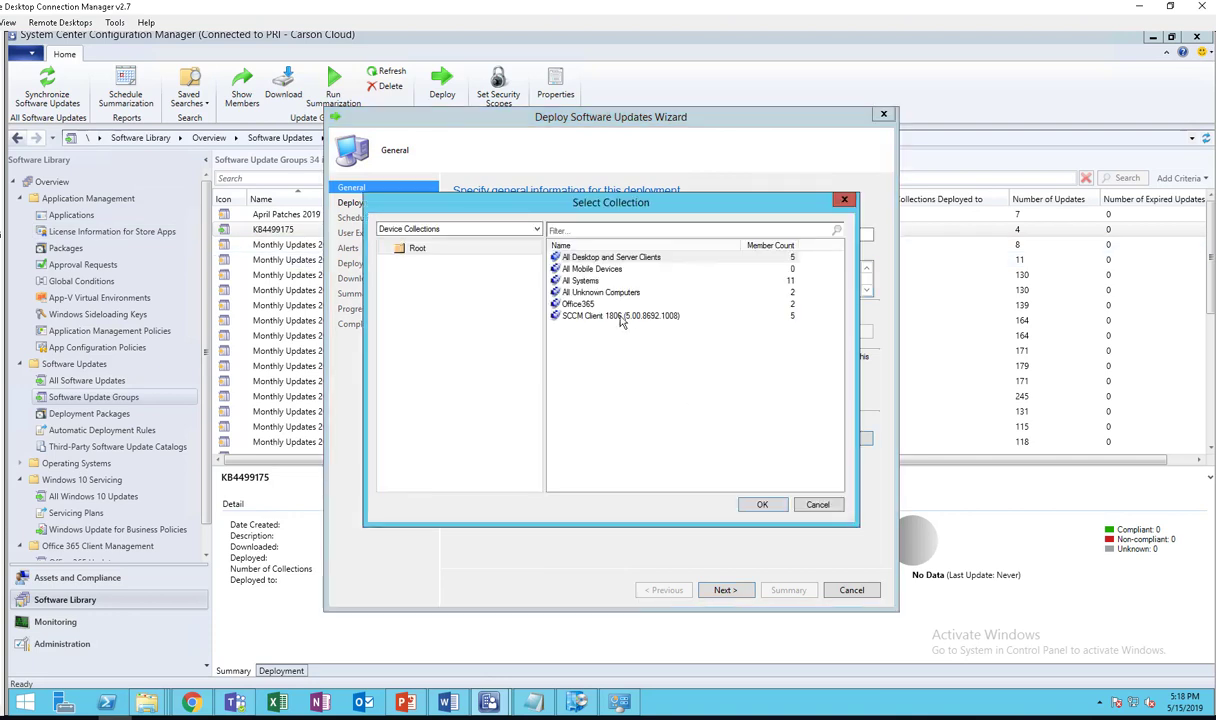
{"action": "left_click", "coordinate": [616, 257]}
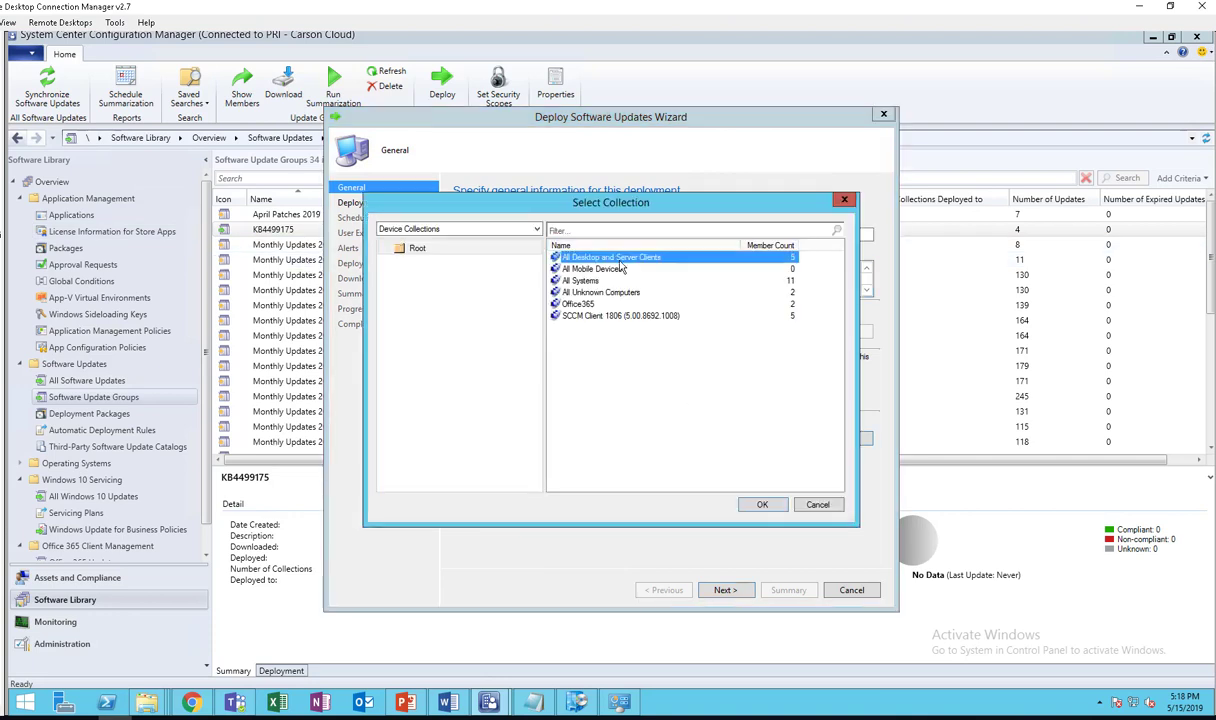
{"action": "left_click", "coordinate": [762, 504]}
Step: Keep the deployment type Required with only success and error messages, and set the installation deadline to as soon as possible
{"action": "left_click", "coordinate": [724, 591]}
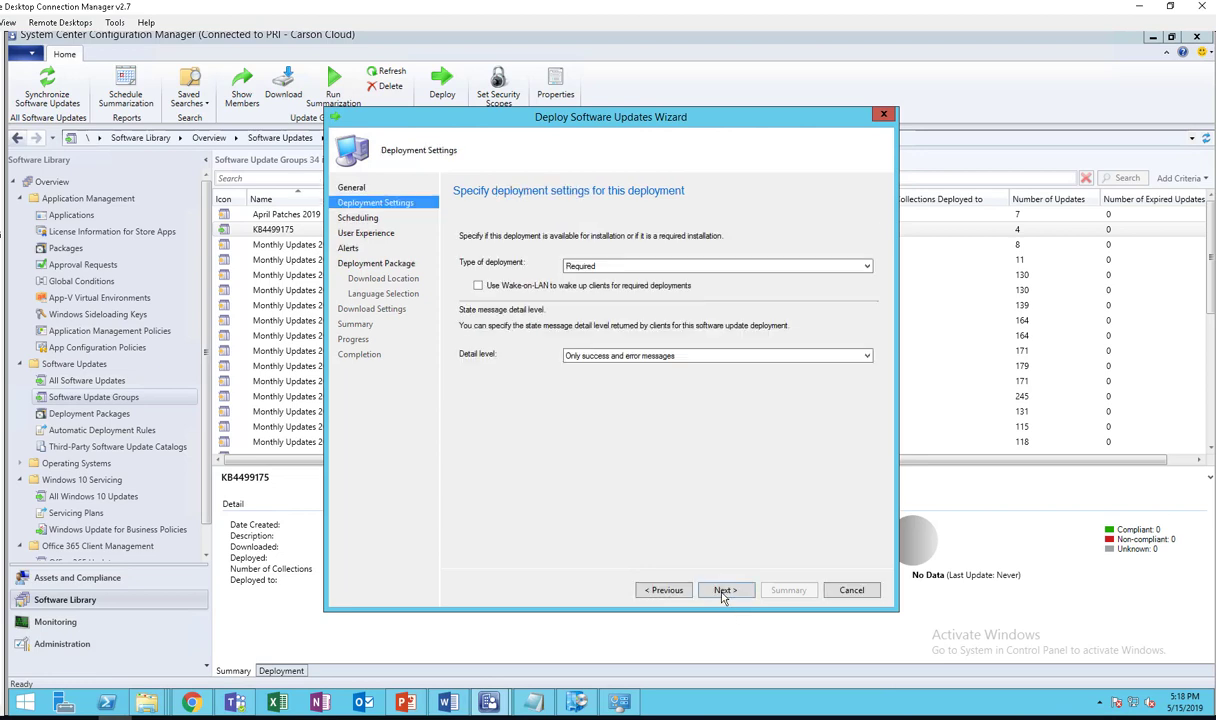
{"action": "left_click", "coordinate": [724, 591]}
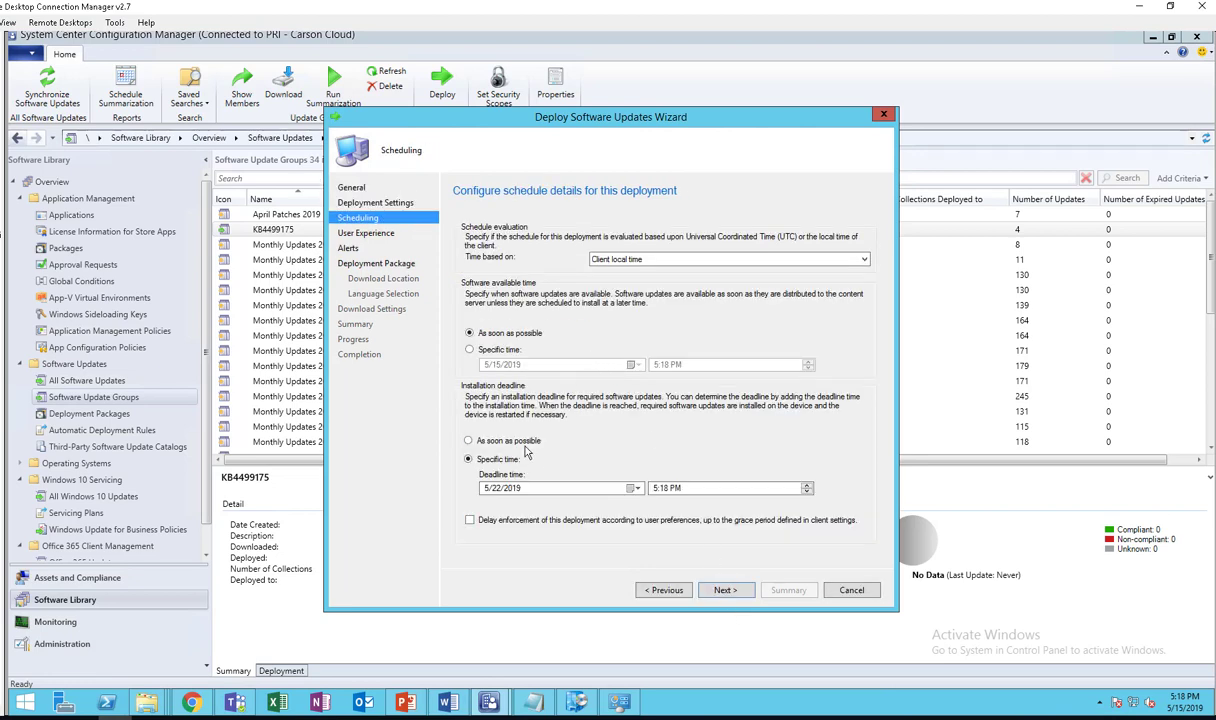
{"action": "left_click", "coordinate": [737, 592]}
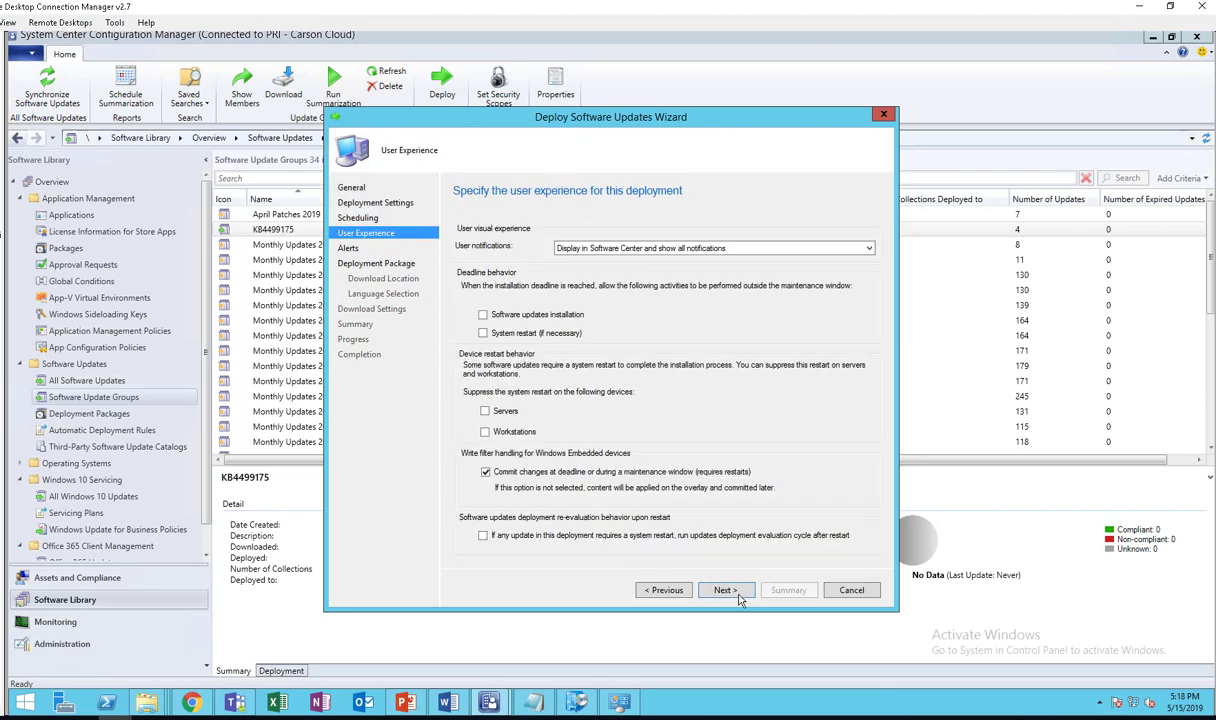
Step: Allow update installation and system restart outside the maintenance window, and show notifications only for computer restarts
{"action": "left_click", "coordinate": [516, 316]}
{"action": "left_click", "coordinate": [575, 330]}
{"action": "left_click", "coordinate": [697, 248]}
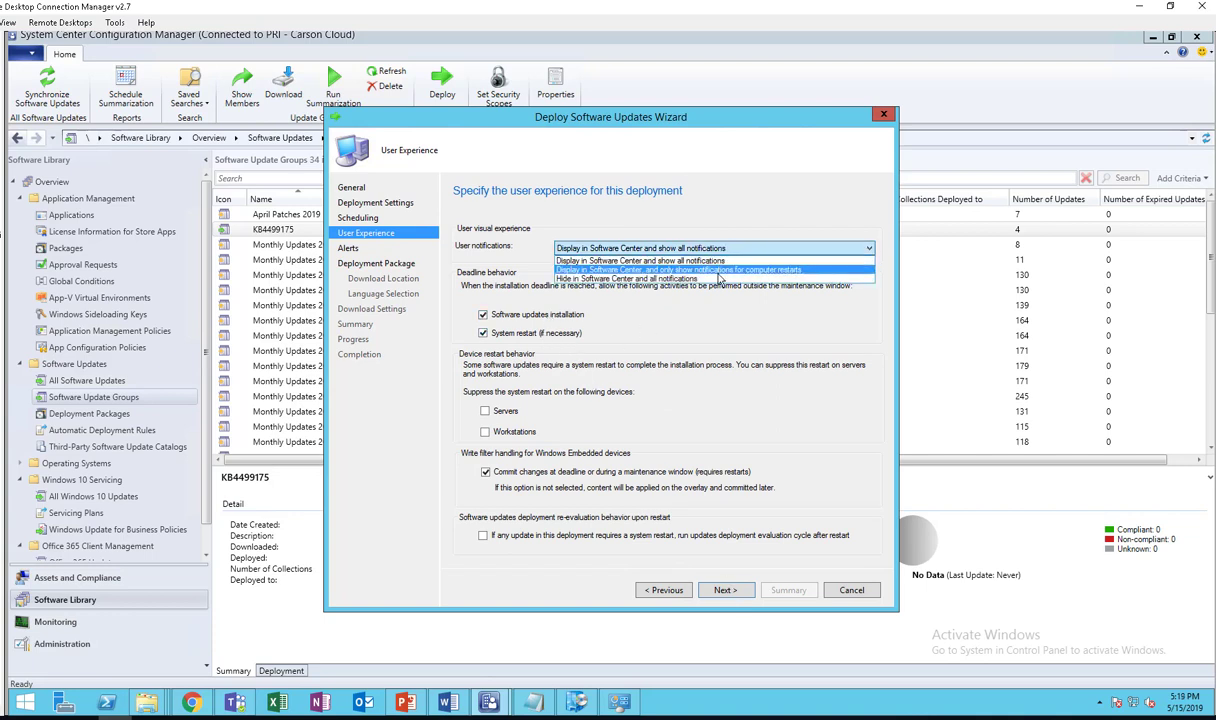
{"action": "left_click", "coordinate": [720, 270]}
{"action": "left_click", "coordinate": [722, 591]}
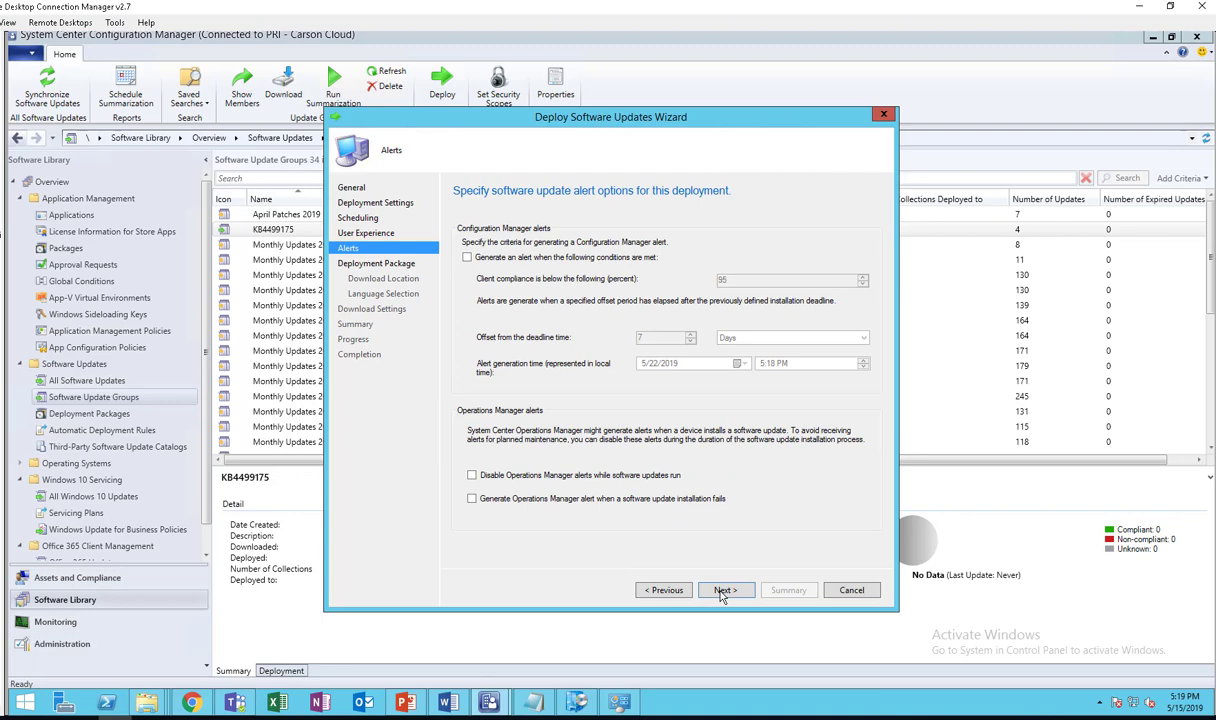
Step: Leave the alert options off and select the existing KB4499175 deployment package
{"action": "left_click", "coordinate": [722, 591]}
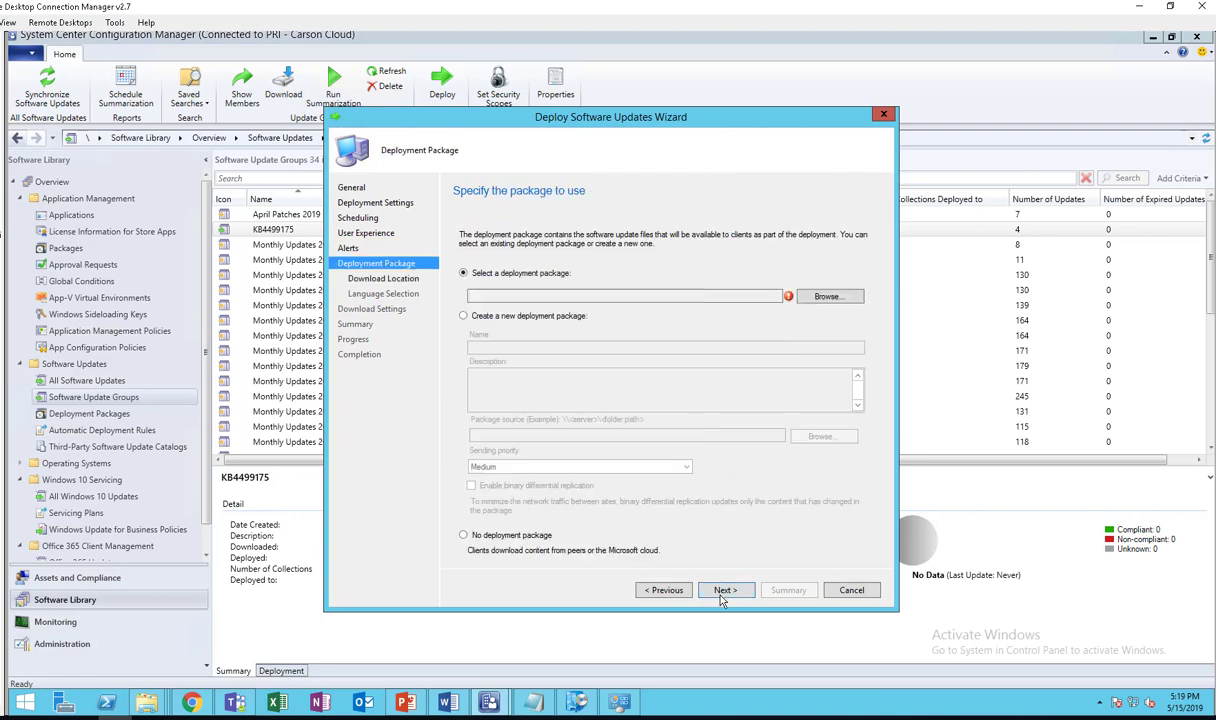
{"action": "left_click", "coordinate": [825, 297]}
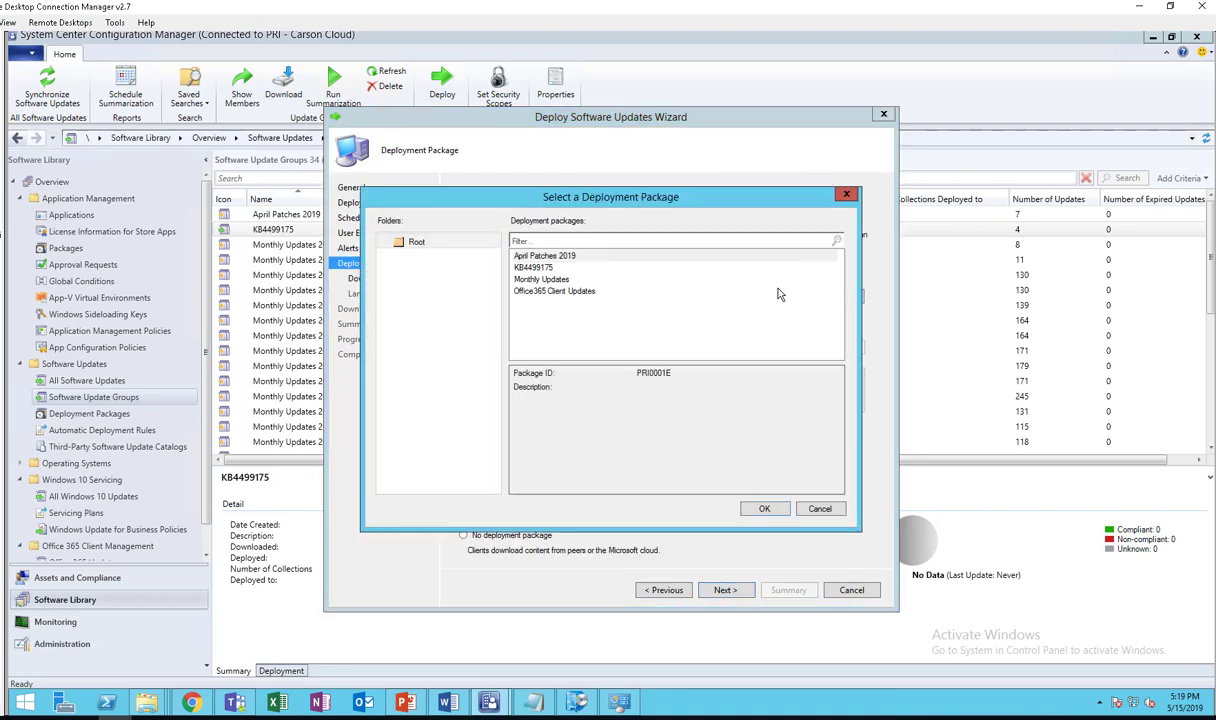
{"action": "left_click", "coordinate": [819, 510]}
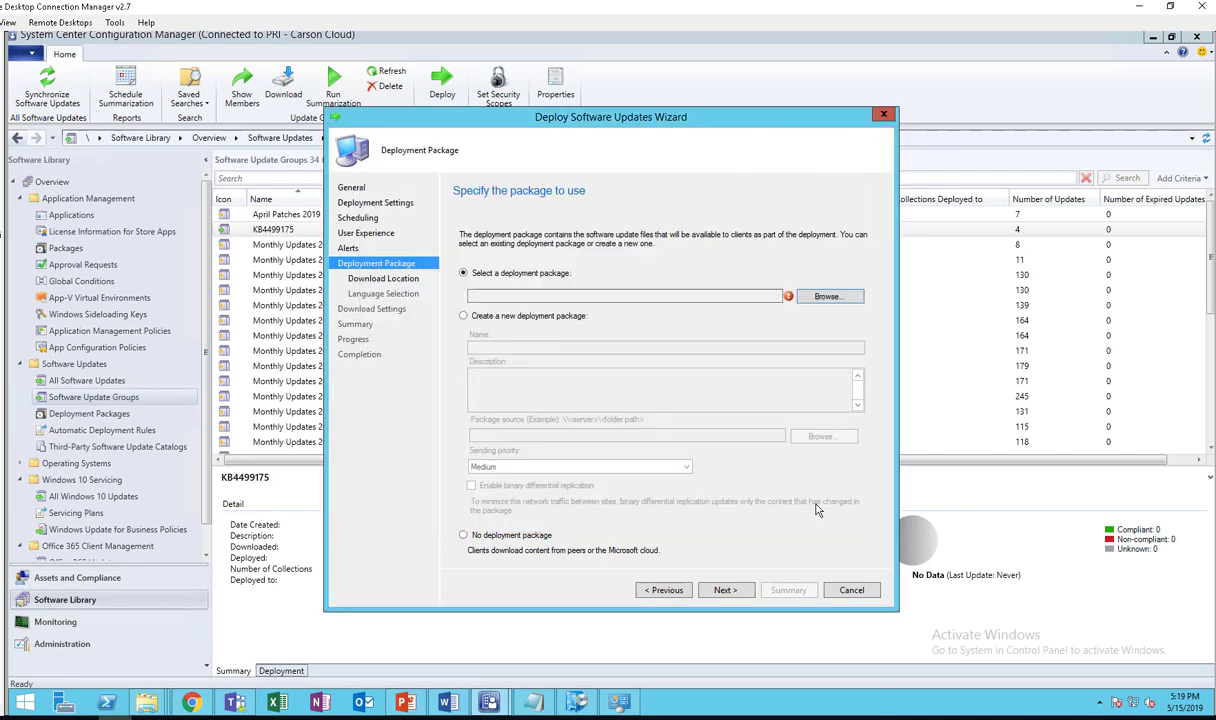
{"action": "left_click", "coordinate": [827, 297]}
{"action": "left_click", "coordinate": [520, 267]}
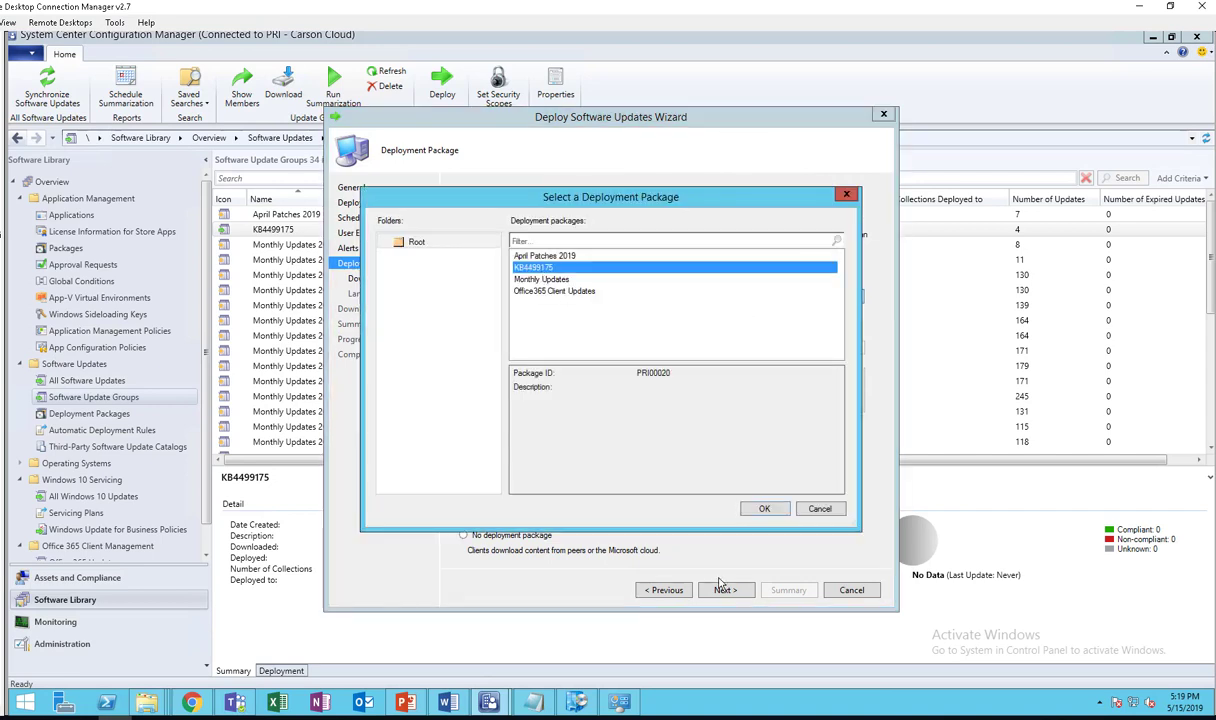
{"action": "left_click", "coordinate": [765, 508]}
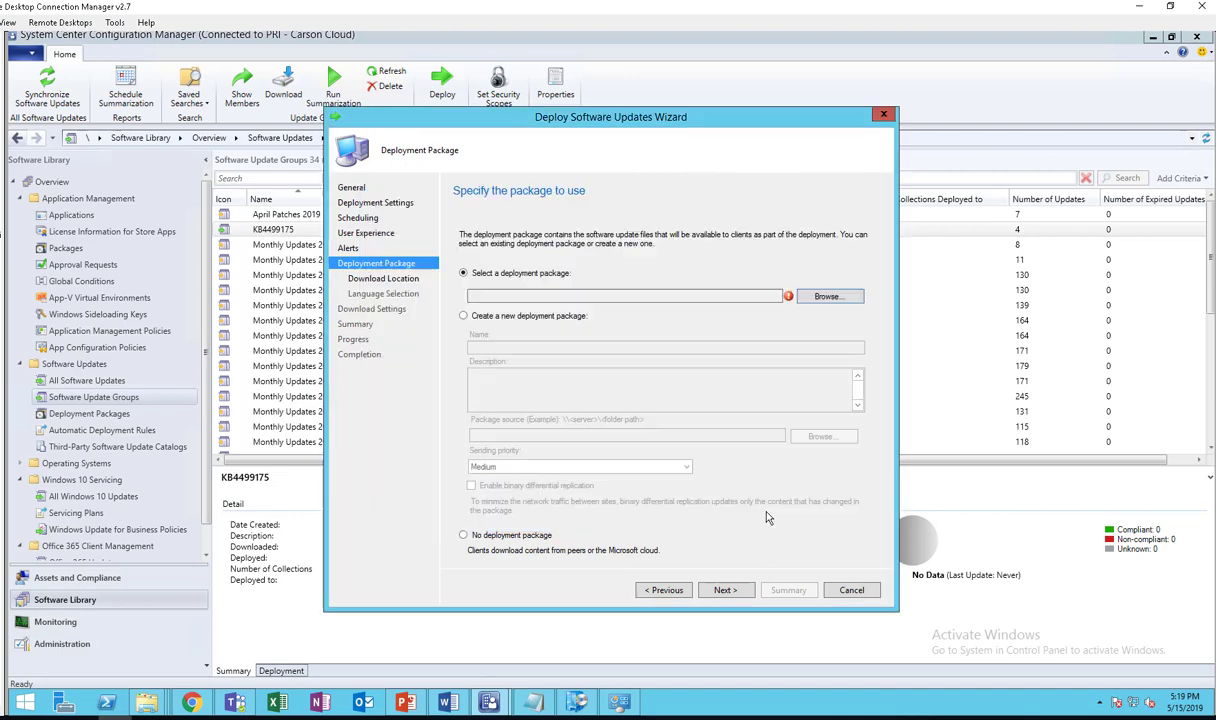
{"action": "left_click", "coordinate": [726, 592]}
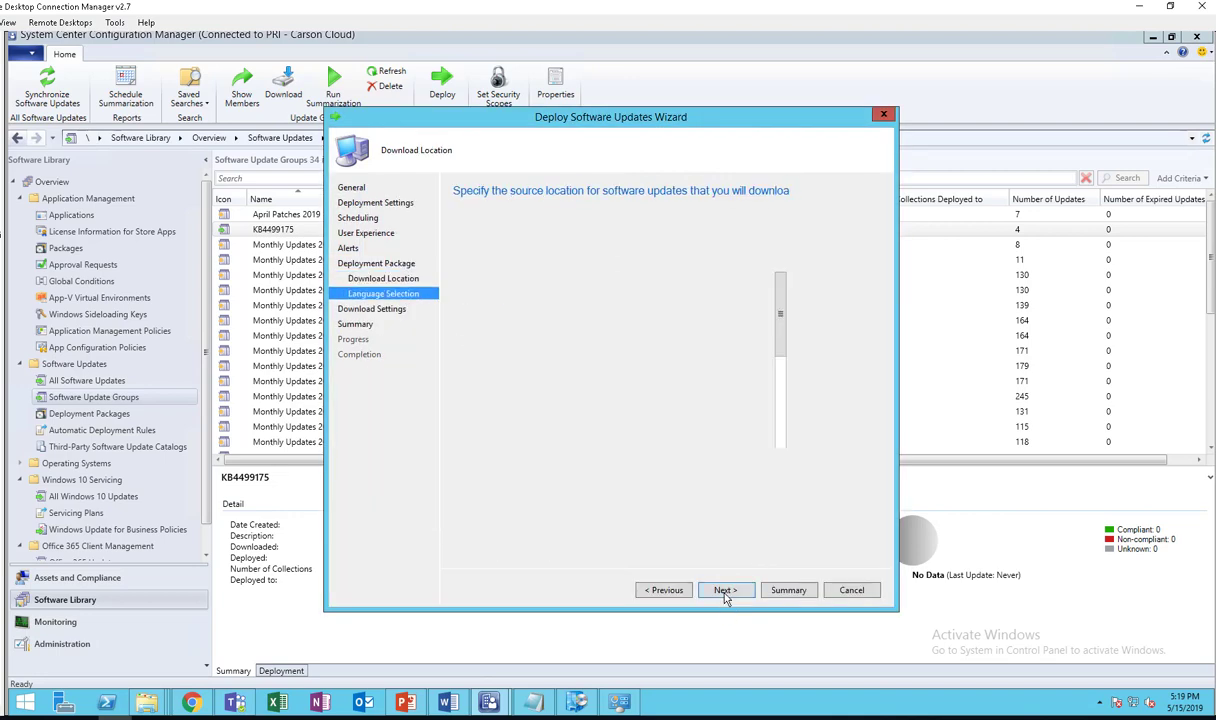
Step: Keep the default download location, language and download settings, then complete the deployment and close the wizard
{"action": "left_click", "coordinate": [725, 592]}
{"action": "left_click", "coordinate": [727, 592]}
{"action": "left_click", "coordinate": [726, 591]}
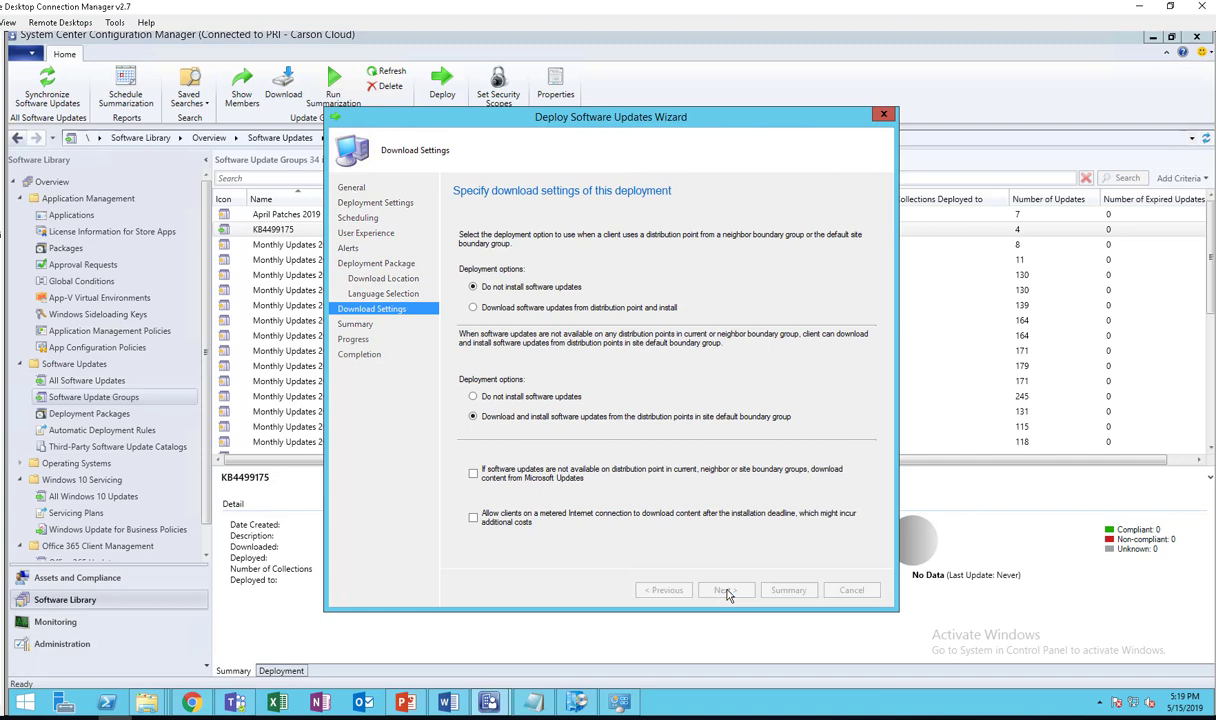
{"action": "left_click", "coordinate": [729, 592]}
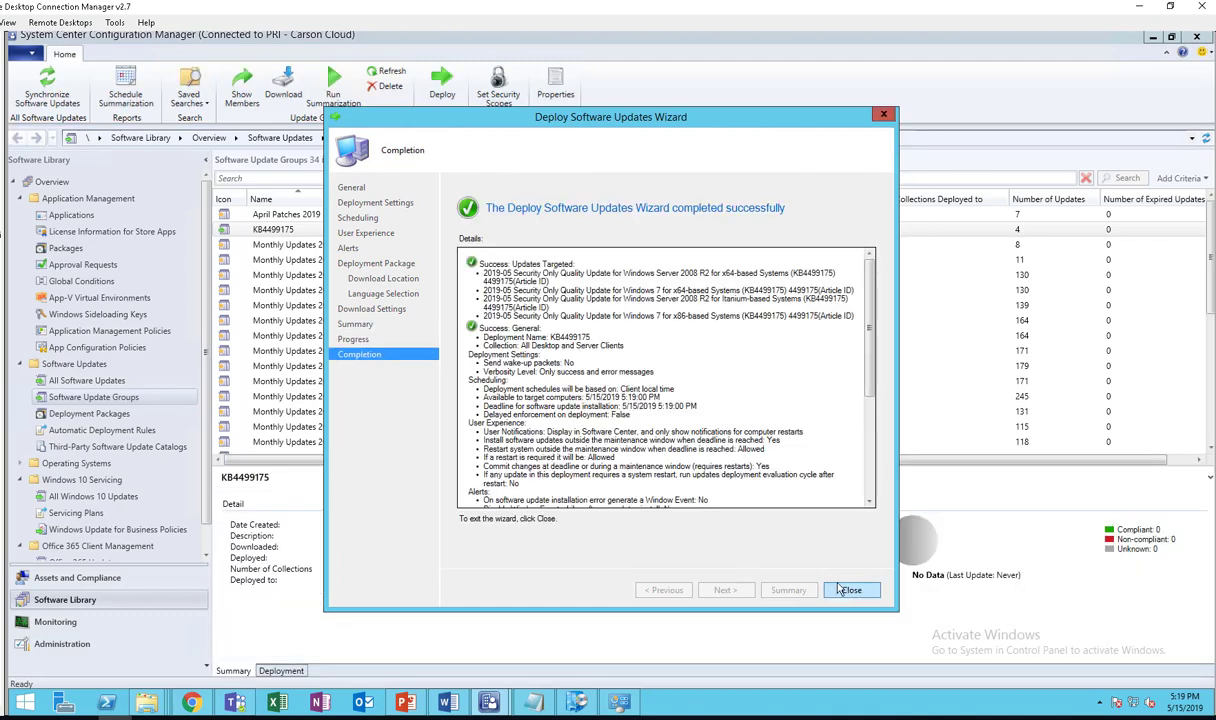
{"action": "left_click", "coordinate": [849, 590]}
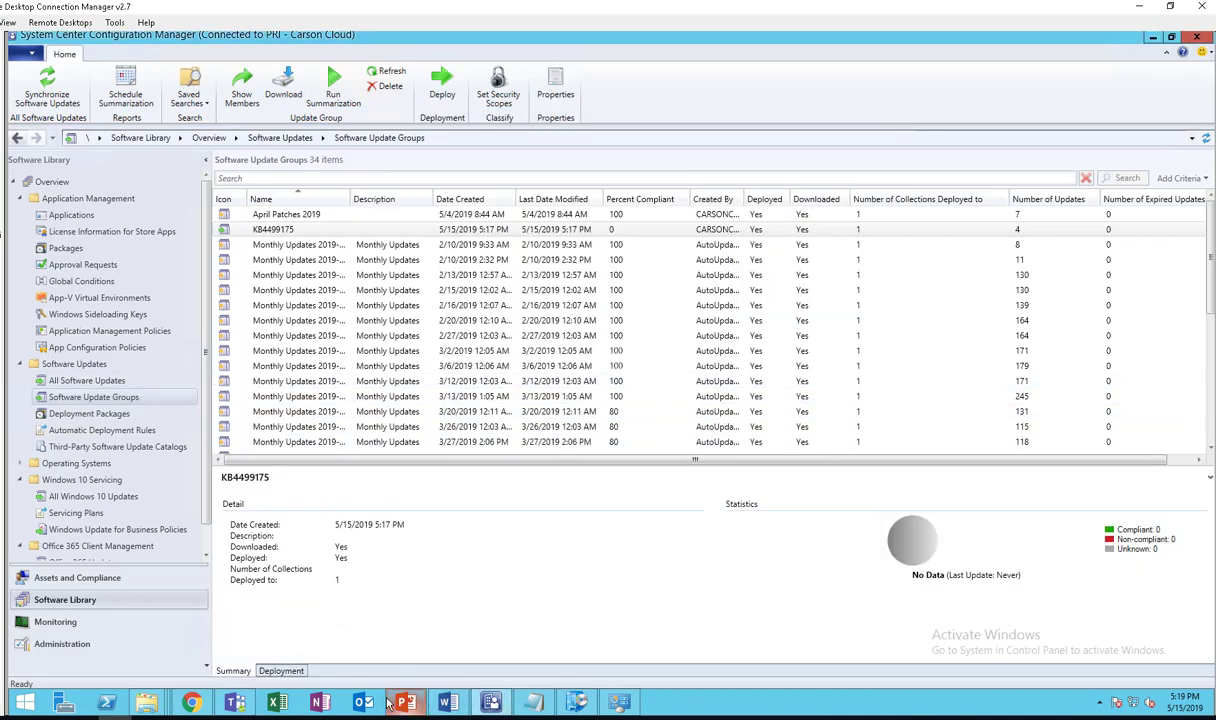
Step: Switch to Chrome, return from the Microsoft Update Catalog page to the MSRC article on CVE-2019-0708, and highlight the word WannaCry
{"action": "left_click", "coordinate": [191, 703]}
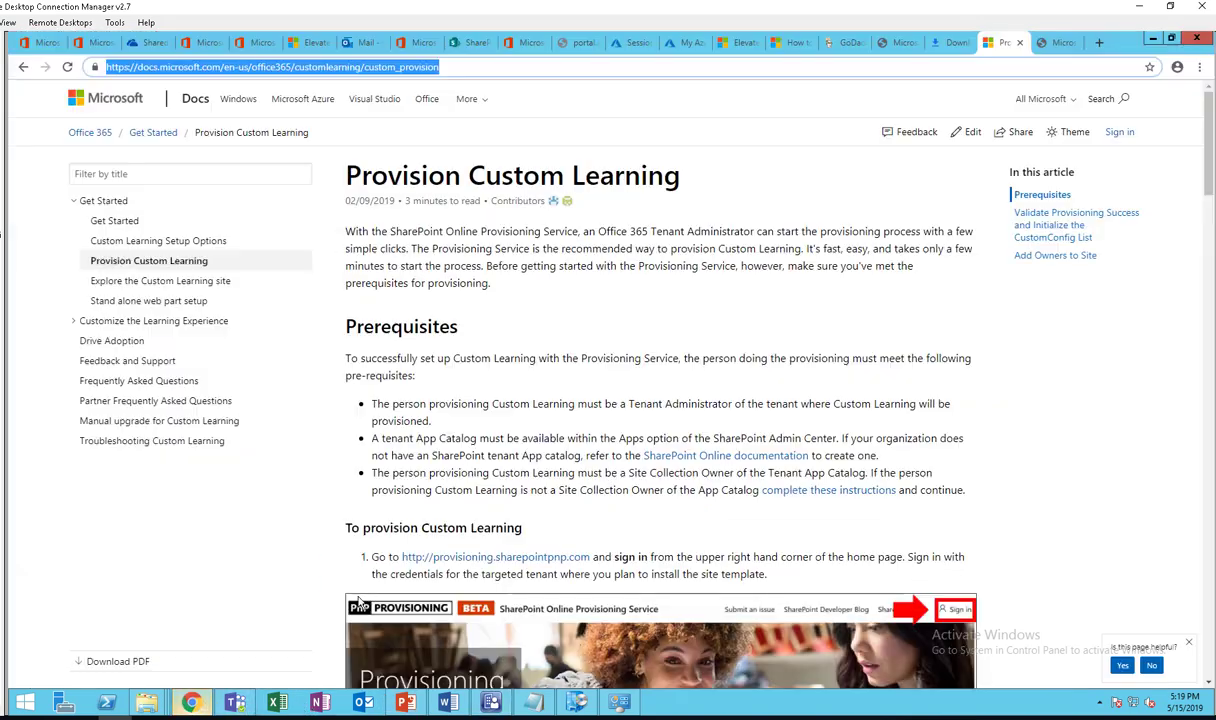
{"action": "left_click", "coordinate": [1050, 45]}
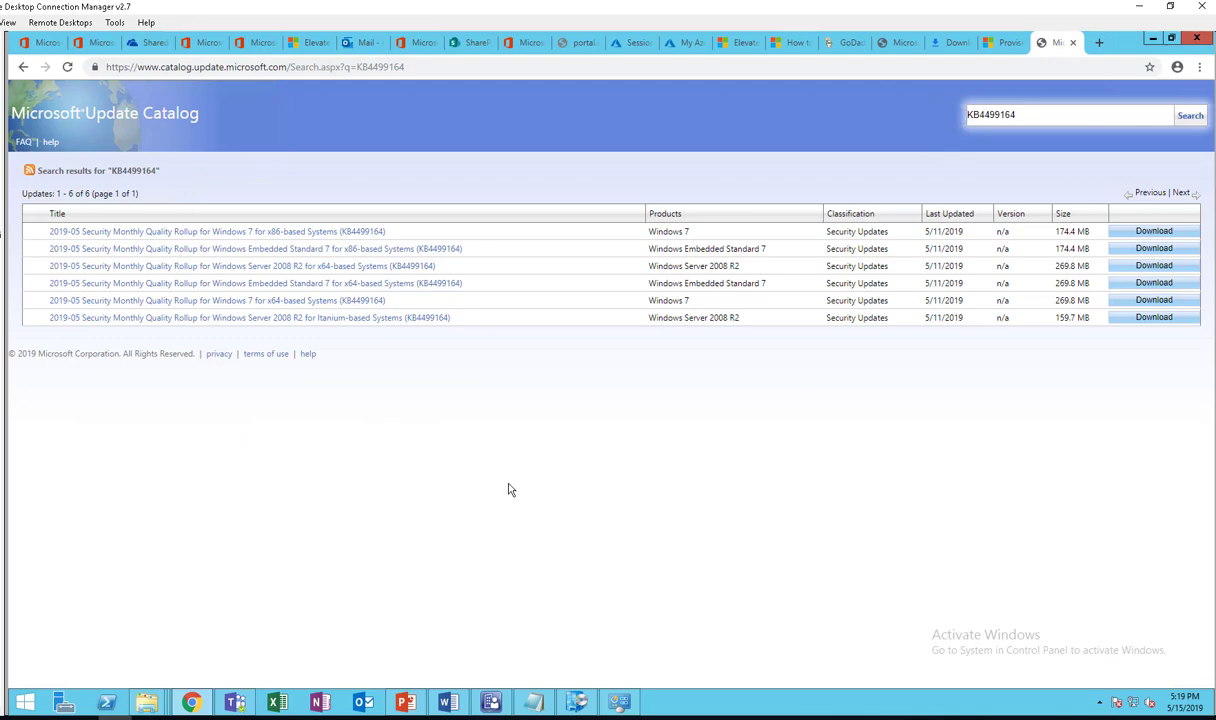
{"action": "left_click", "coordinate": [23, 68]}
{"action": "left_click", "coordinate": [23, 68]}
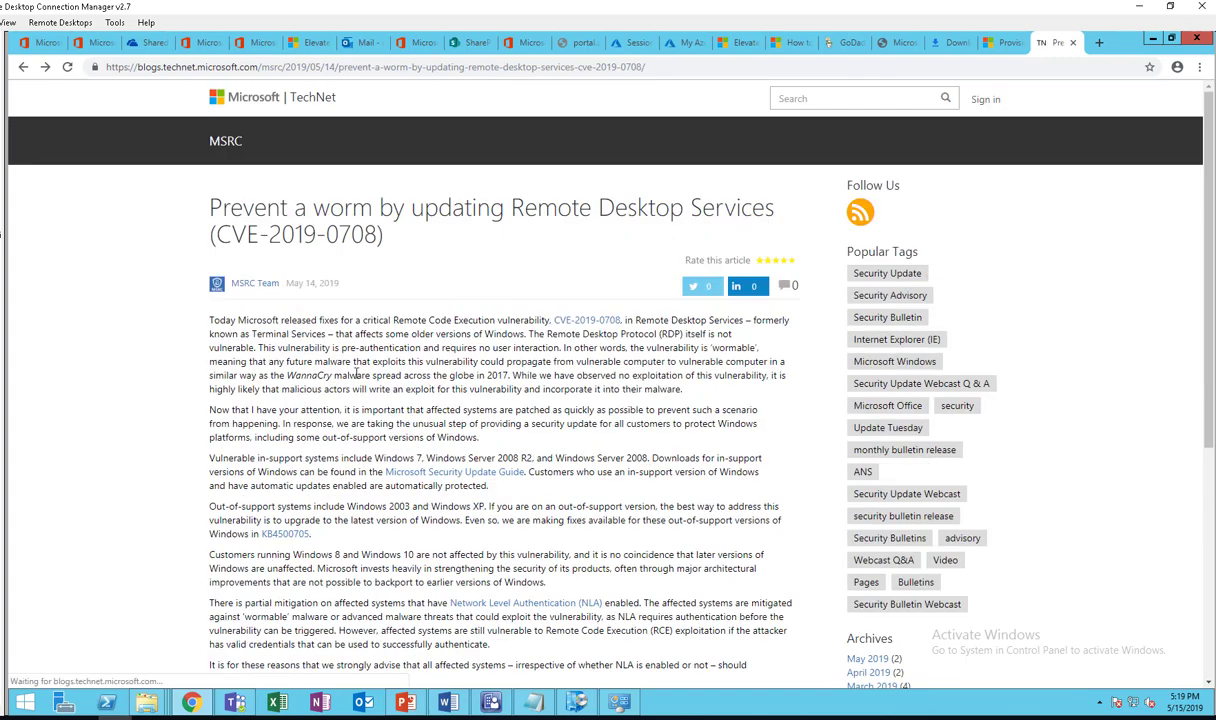
{"action": "double_click", "coordinate": [310, 375]}
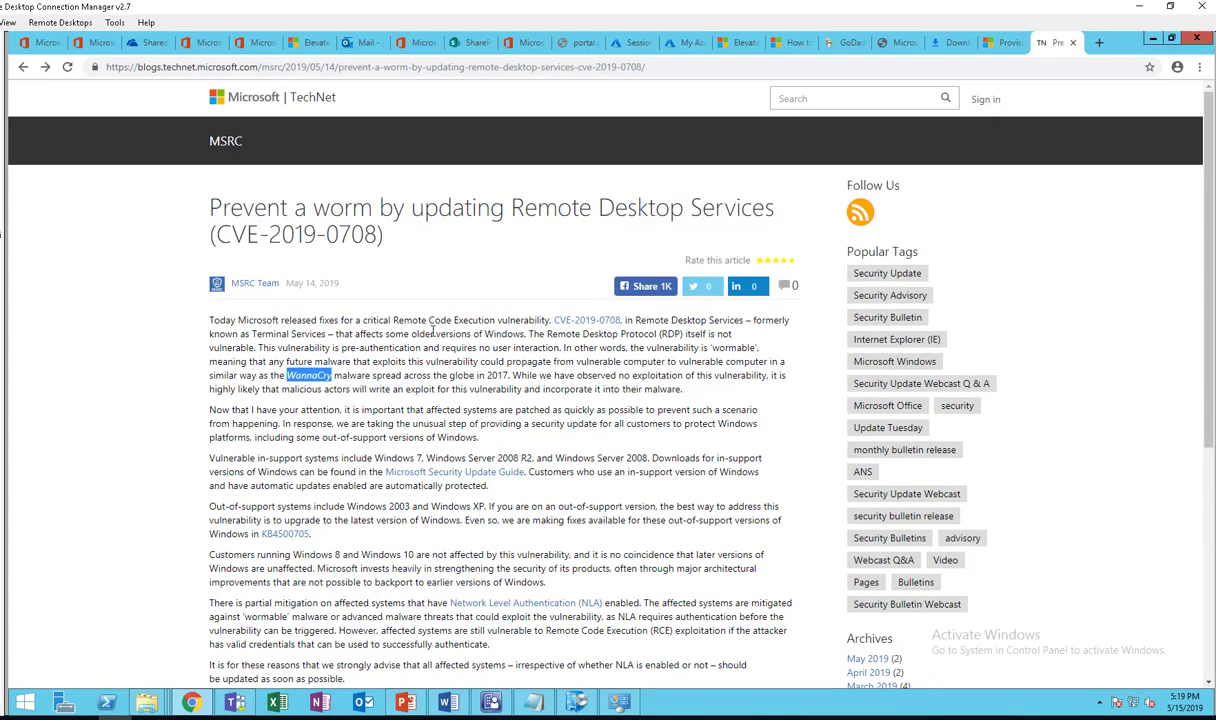